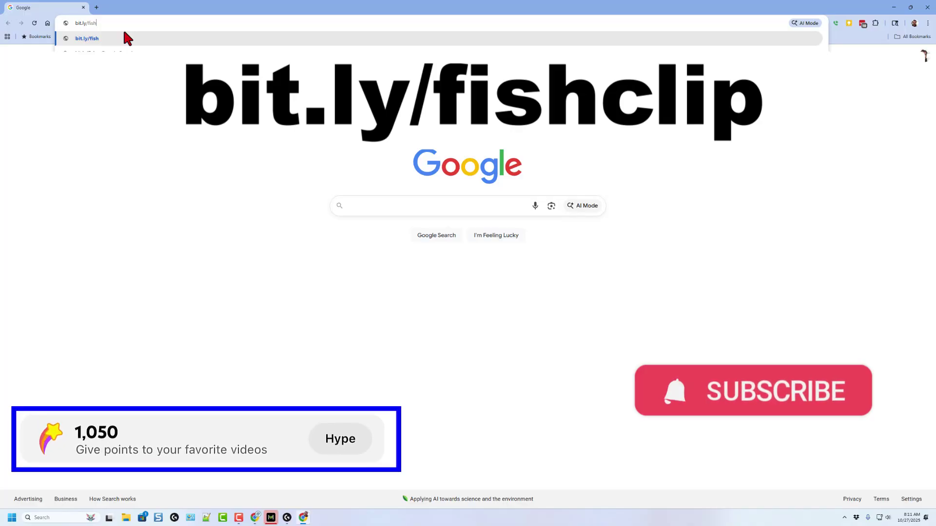
text(clip)
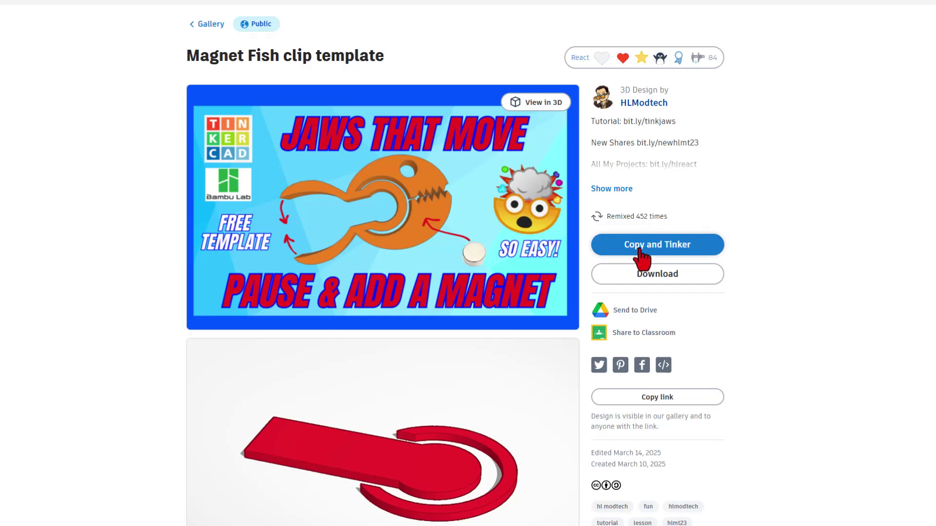
React WOW! to the Magnet Fish clip template and open an editable copy with Copy and Tinker
click(699, 58)
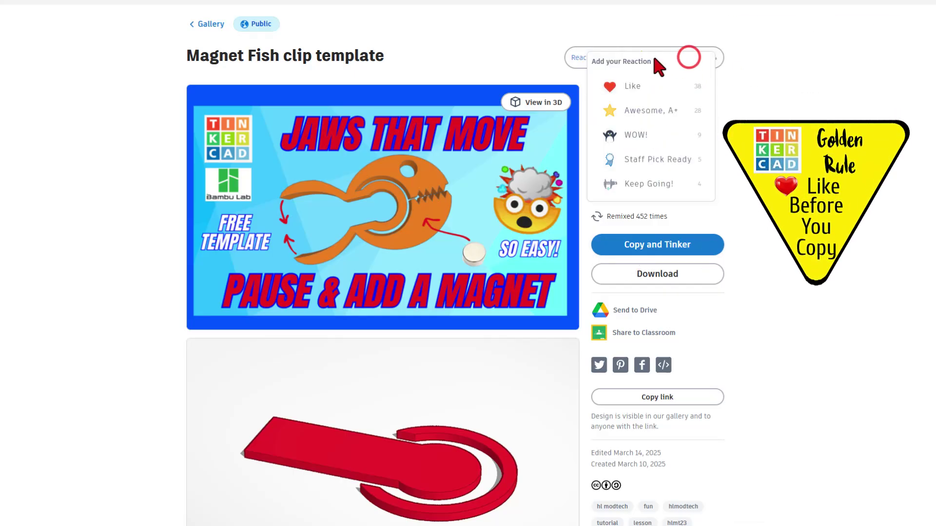
click(647, 135)
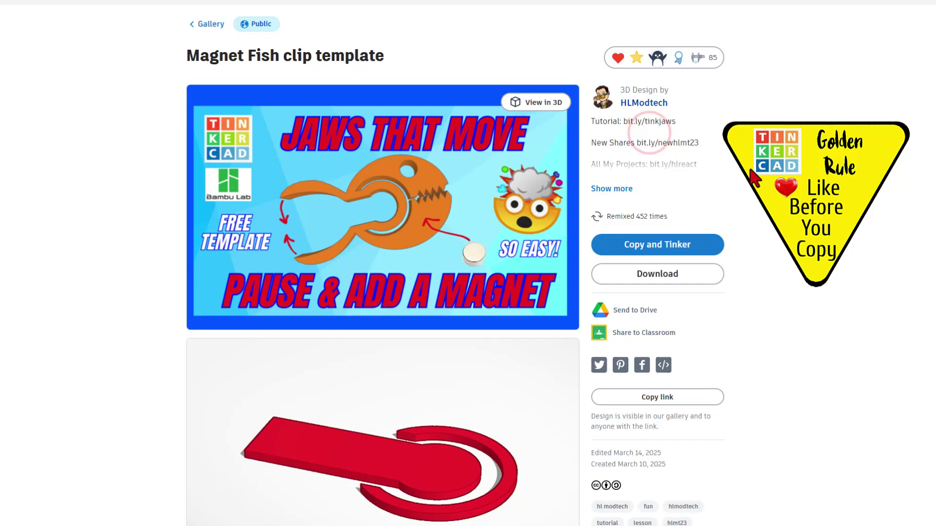
click(668, 245)
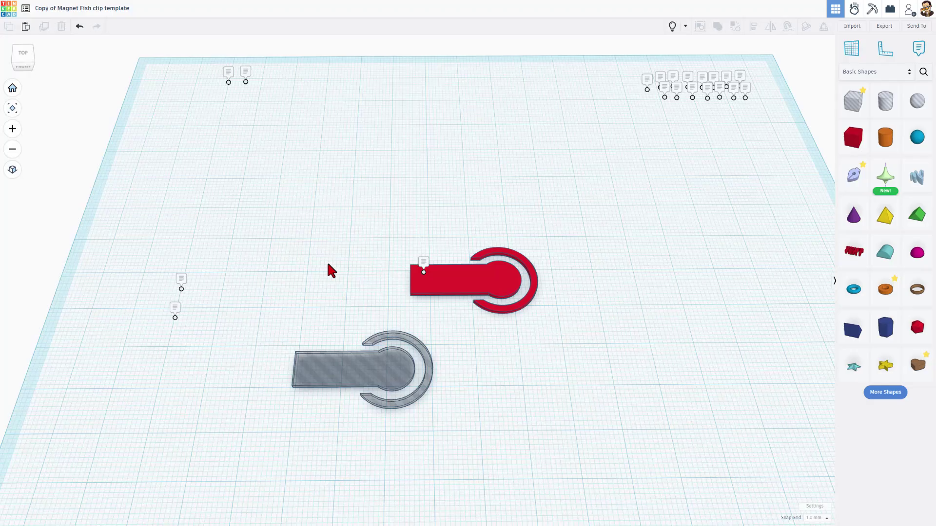
Show all hidden shapes so the finished clip appears, orbiting to view it
right_drag(329, 267, 311, 229)
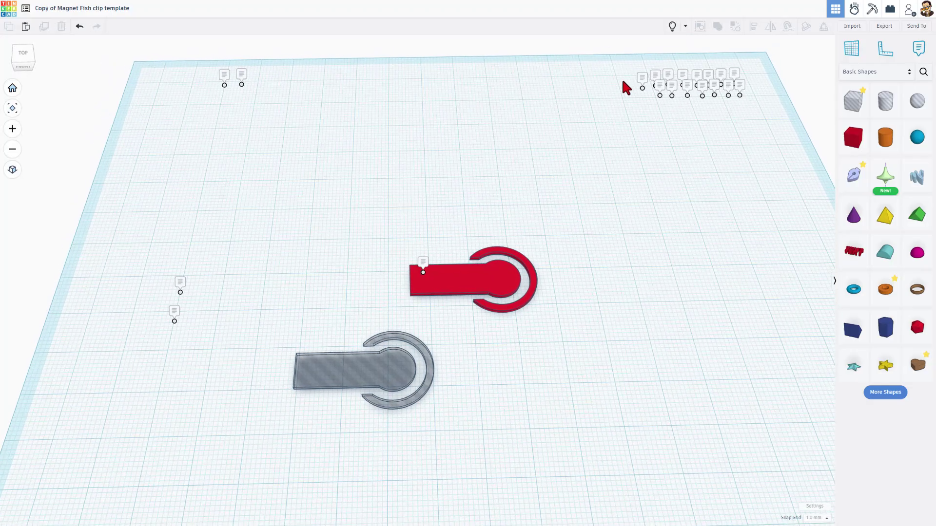
click(643, 90)
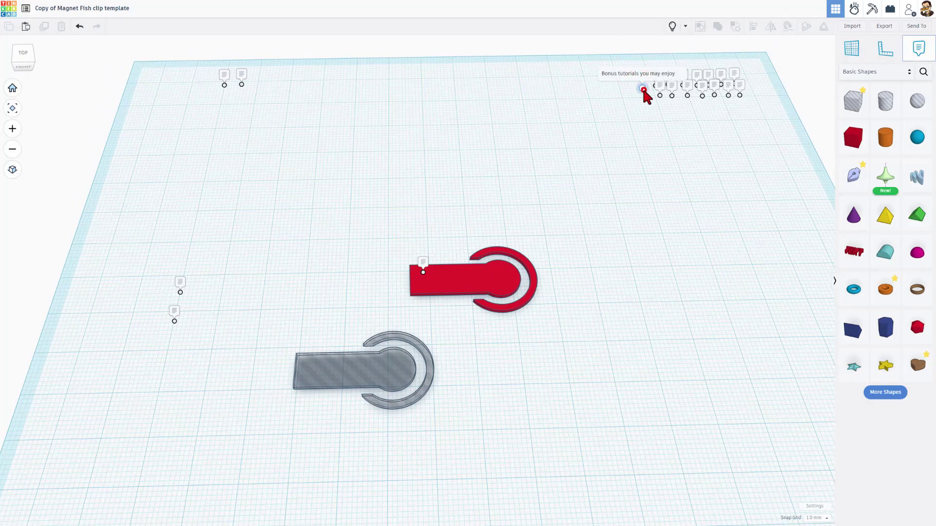
mouse_move(487, 125)
right_down()
mouse_move(517, 170)
mouse_move(639, 103)
right_up()
click(671, 26)
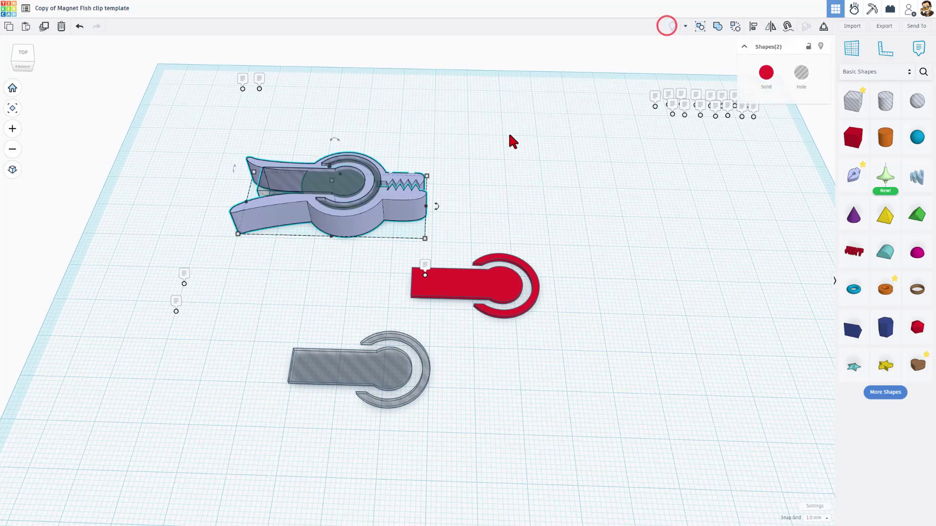
right_drag(509, 140, 373, 223)
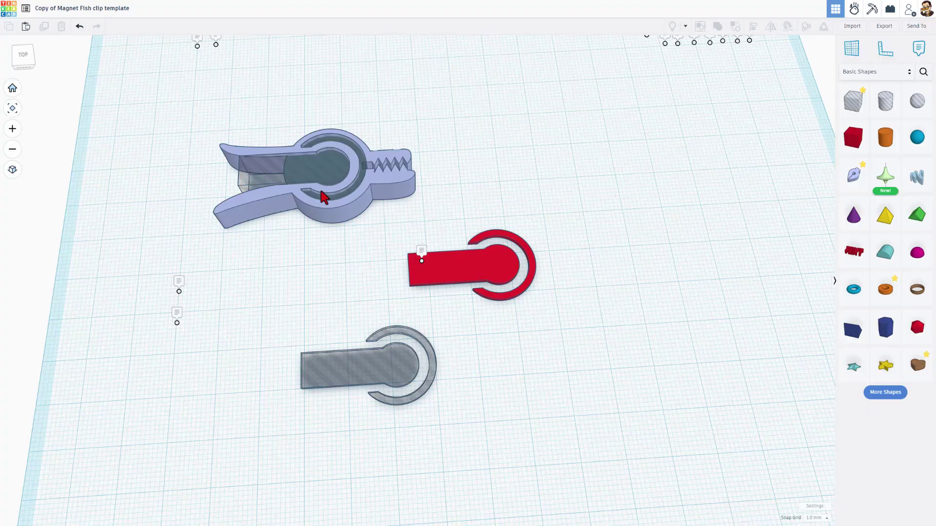
Group the clip with its hole using Ctrl+G, then select the grey template shape
drag(265, 129, 328, 213)
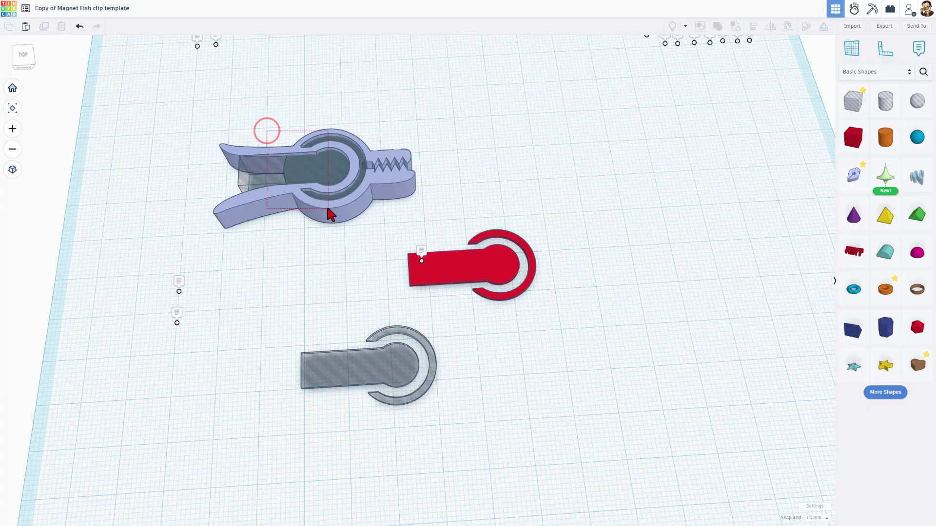
key(ctrl+g)
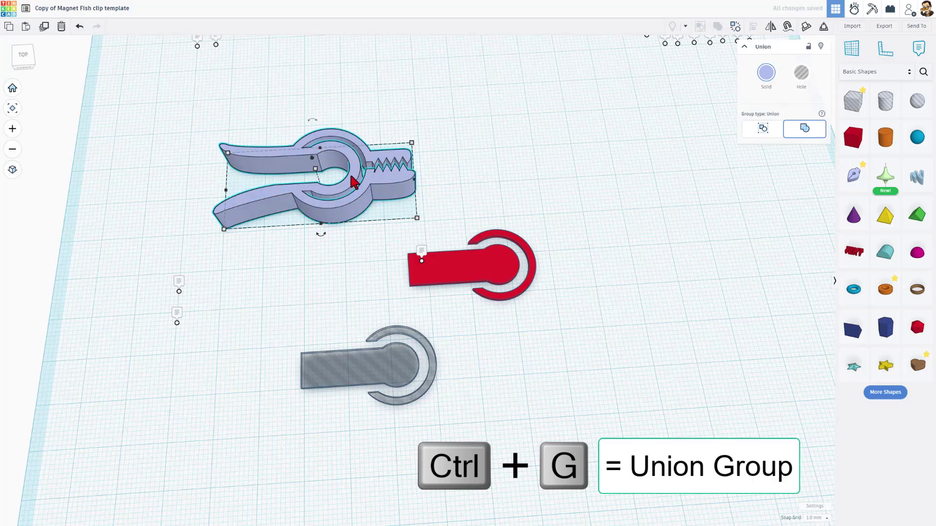
key(f)
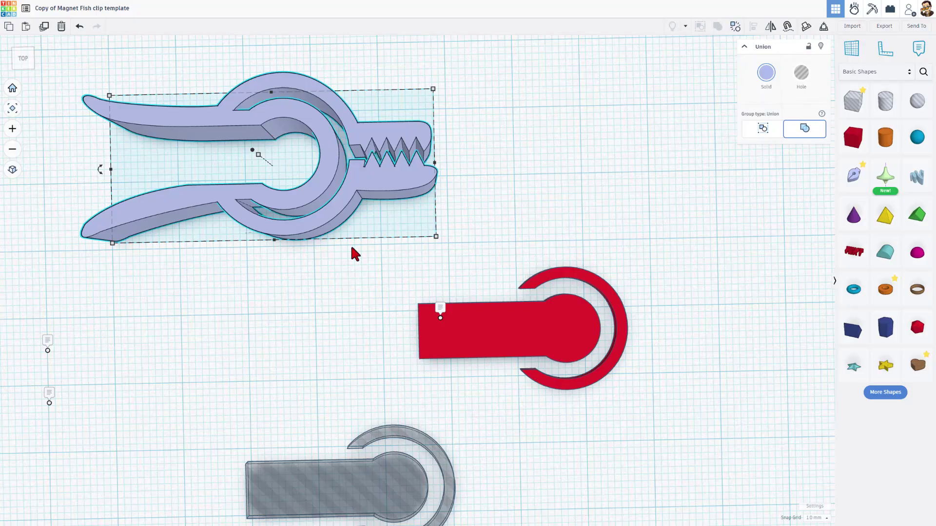
mouse_move(352, 253)
right_down()
mouse_move(341, 253)
mouse_move(319, 222)
mouse_move(298, 241)
mouse_move(343, 264)
right_up()
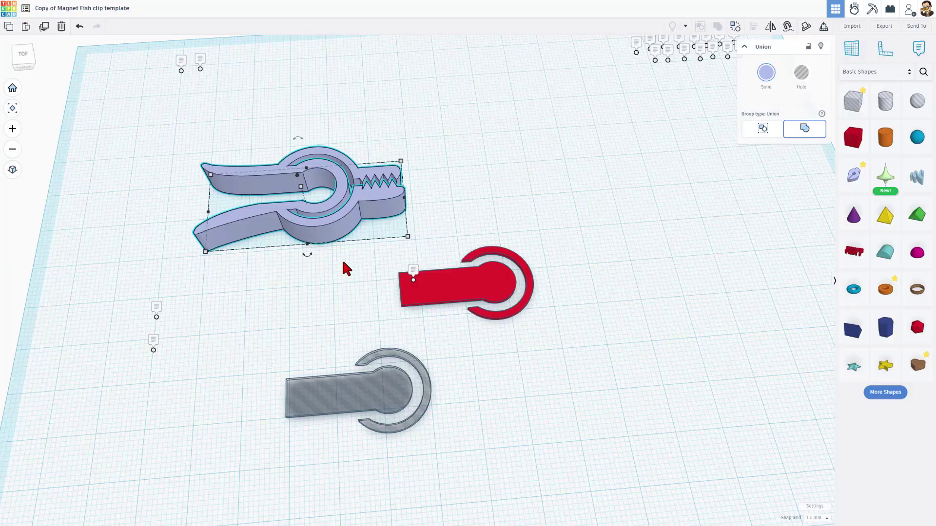
mouse_move(428, 324)
mouse_down()
mouse_move(465, 307)
mouse_move(432, 341)
mouse_move(441, 354)
mouse_up()
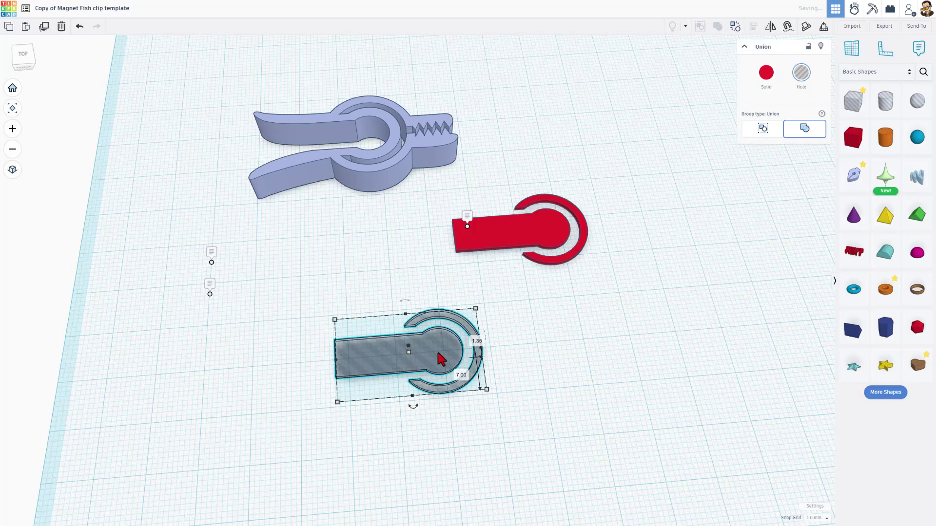
scroll(444, 358, up, 4)
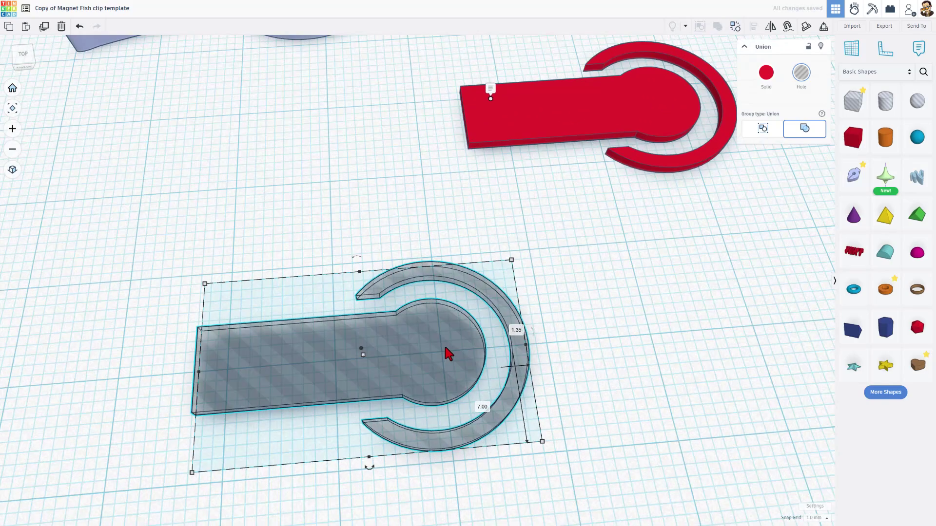
Nudge the grey template right, deselect it, and drop a new Sketch shape onto it
click(433, 363)
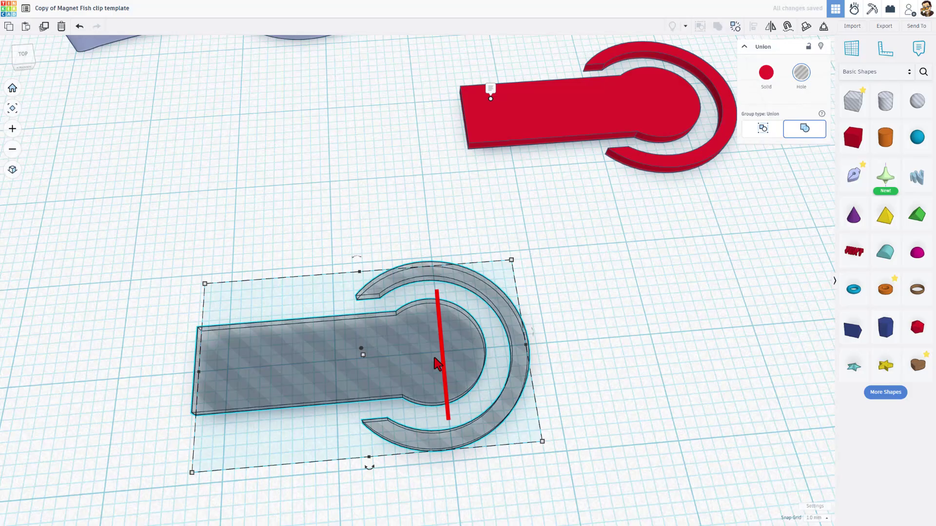
key(Right)
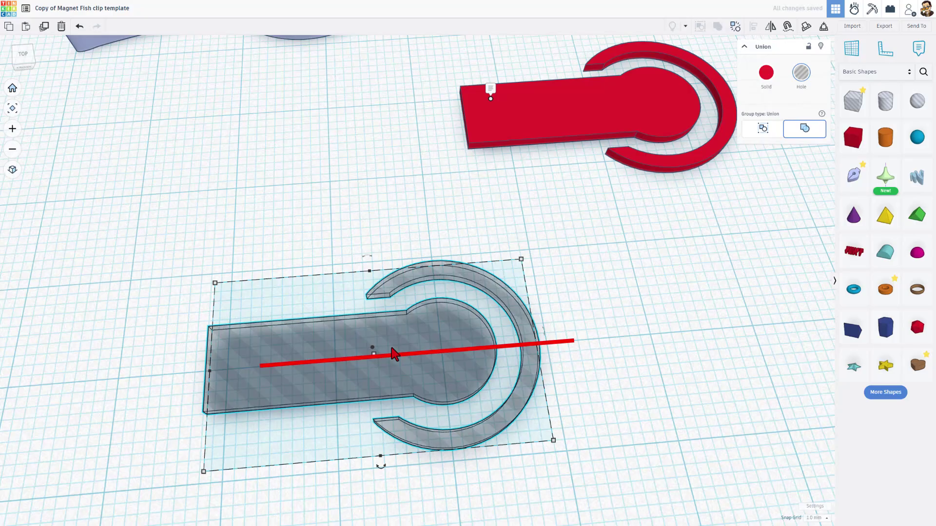
scroll(393, 354, down, 2)
scroll(387, 351, down, 2)
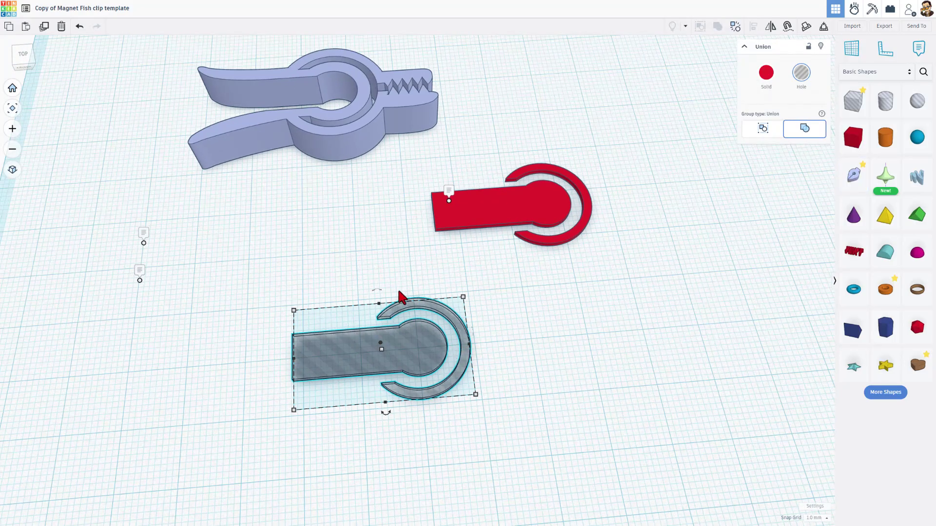
click(471, 304)
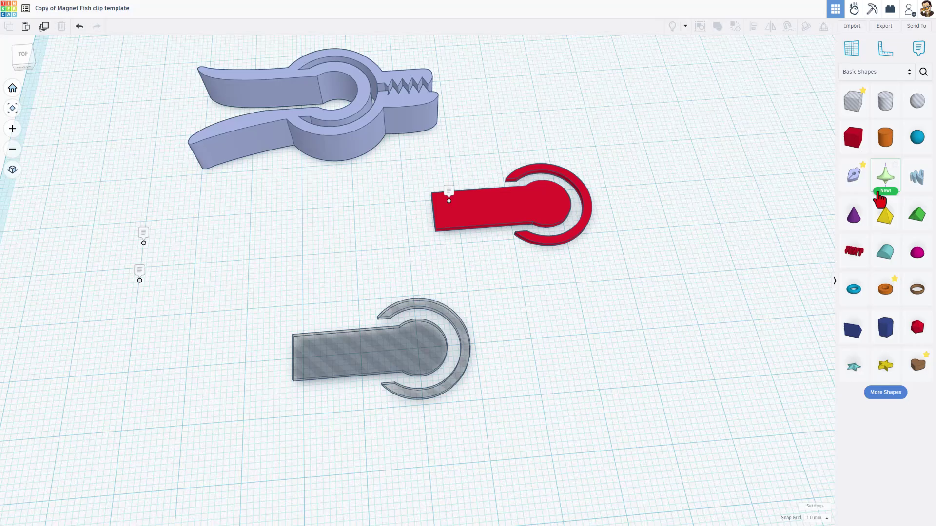
mouse_move(852, 175)
mouse_down()
mouse_move(419, 367)
mouse_move(421, 355)
mouse_up()
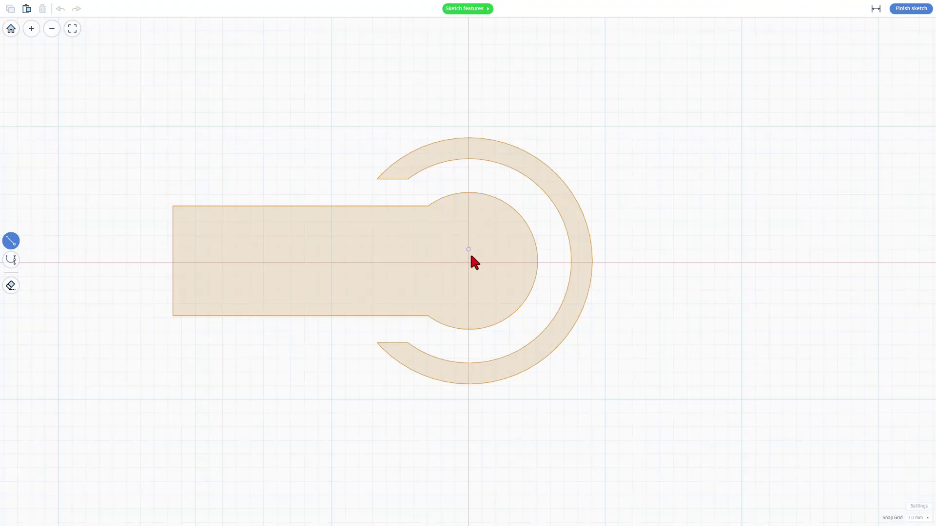
scroll(389, 165, down, 1)
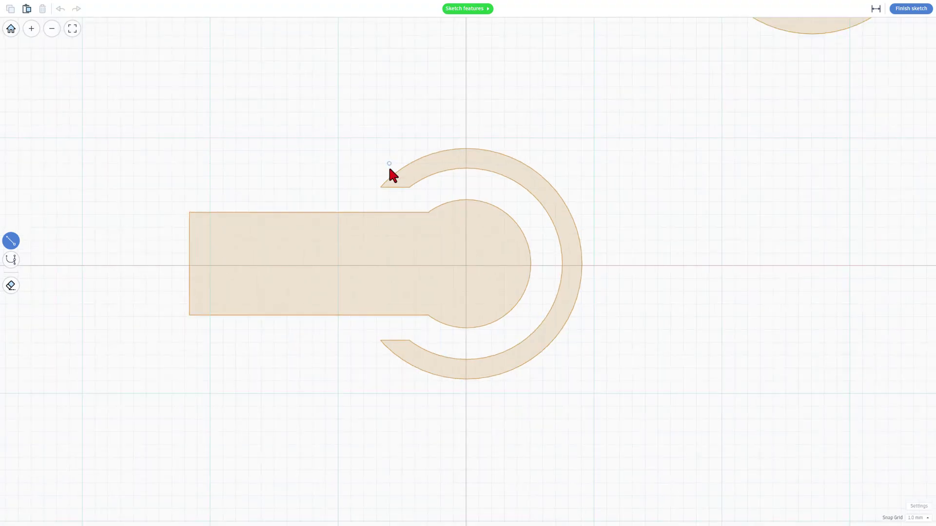
click(467, 8)
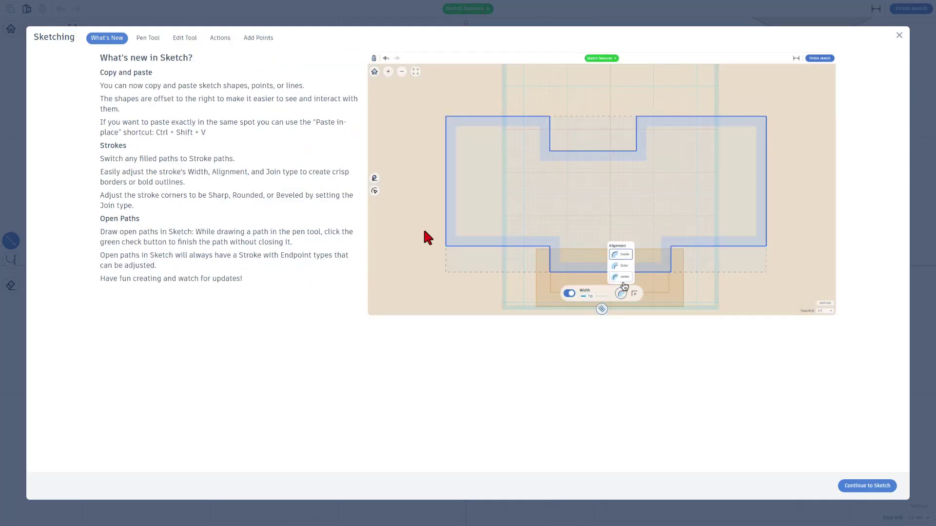
click(146, 40)
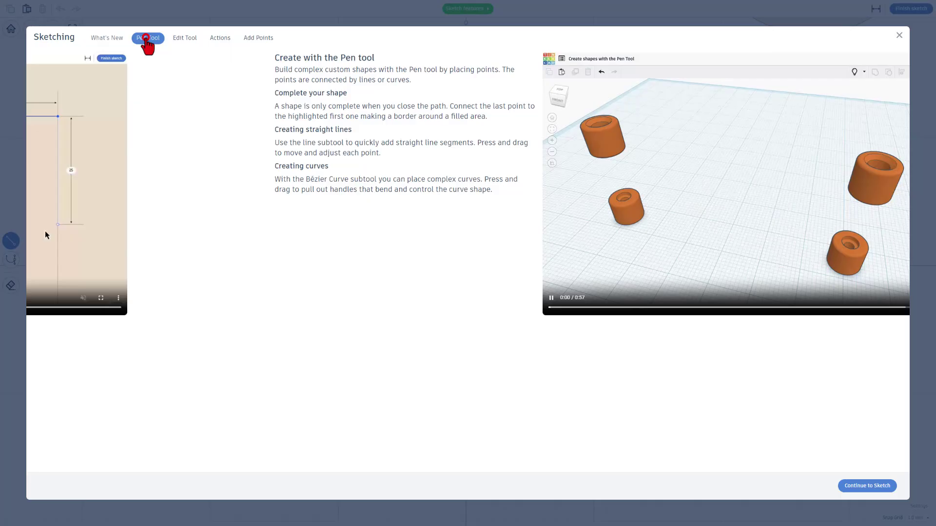
click(182, 41)
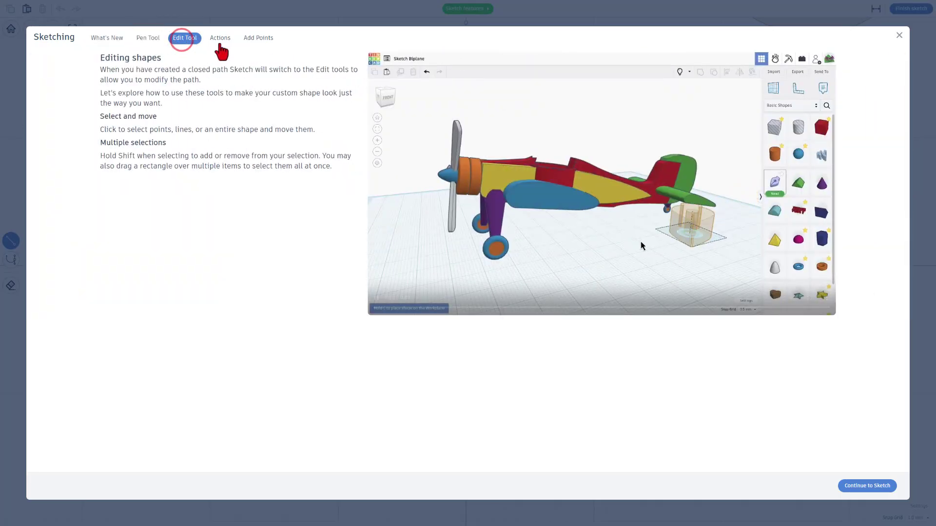
click(221, 41)
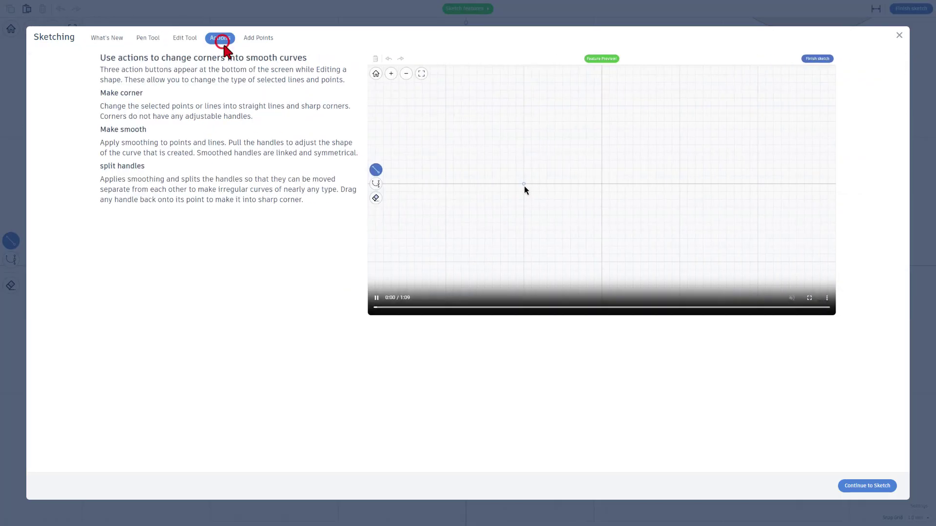
click(258, 39)
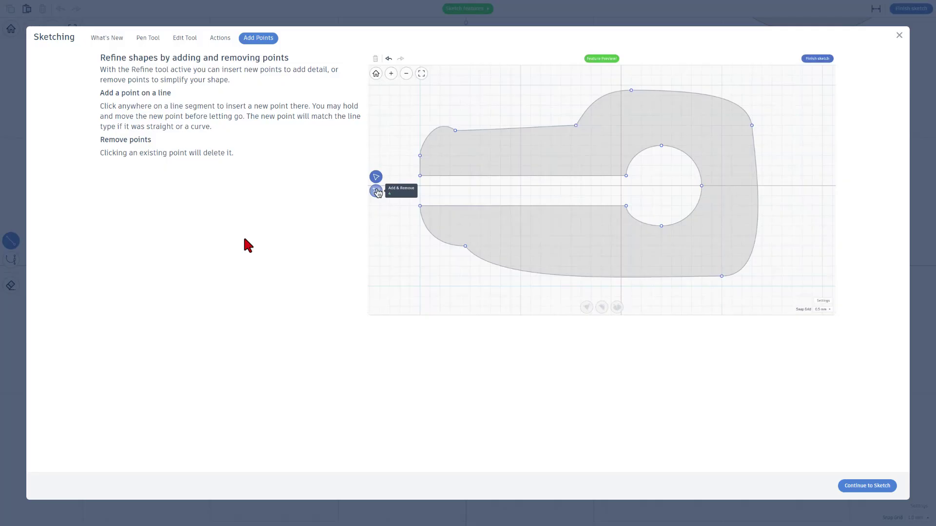
click(867, 486)
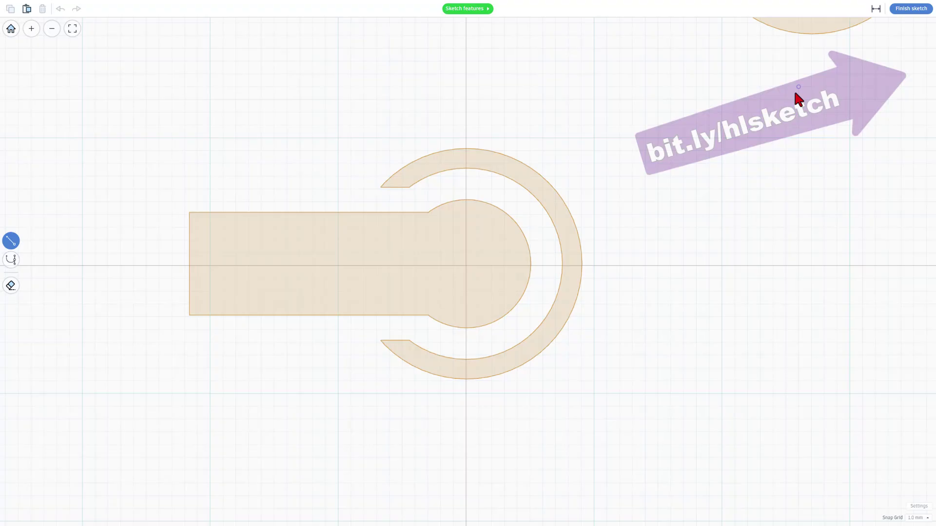
Draw a closed diamond outline around the ring, its left corner on the handle
click(466, 126)
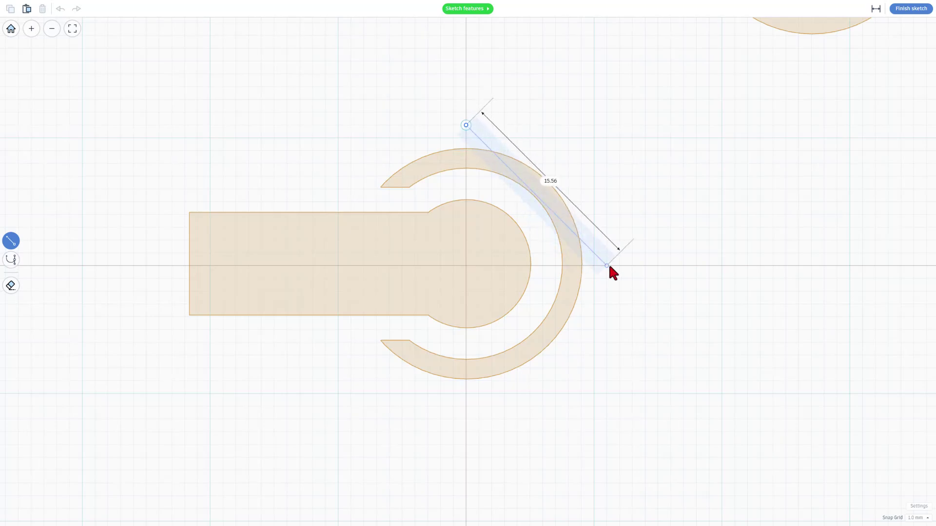
click(607, 265)
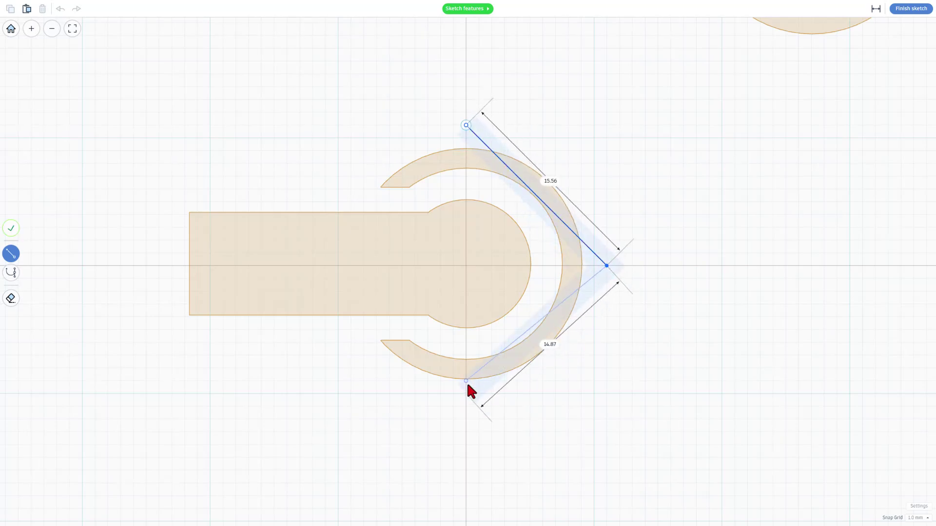
click(466, 406)
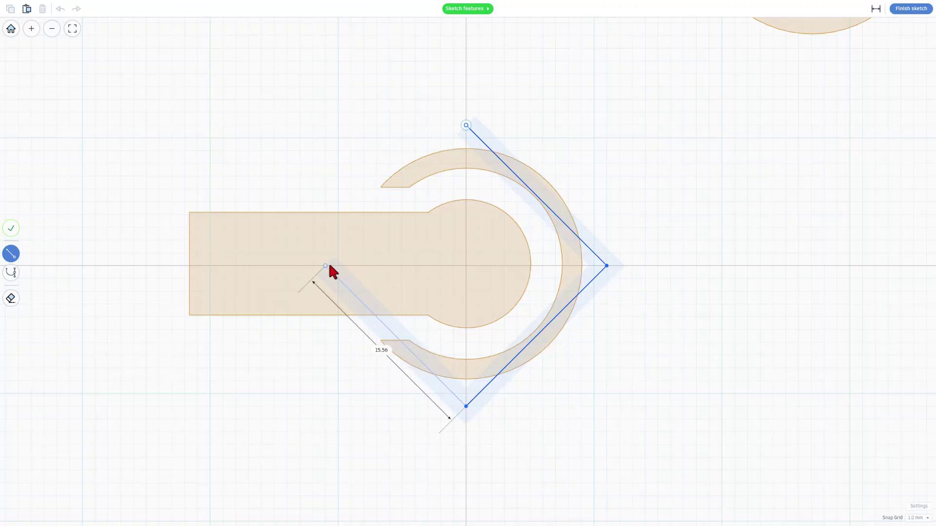
click(326, 266)
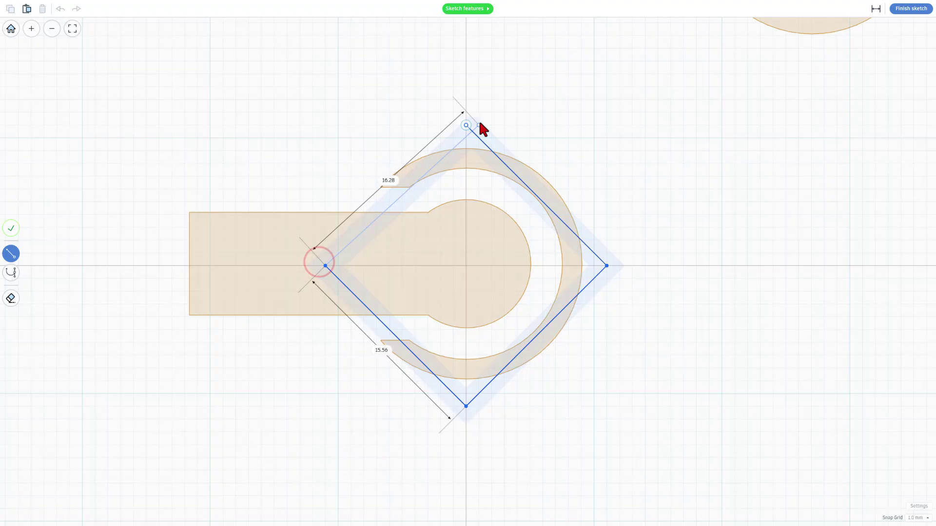
click(466, 125)
click(466, 127)
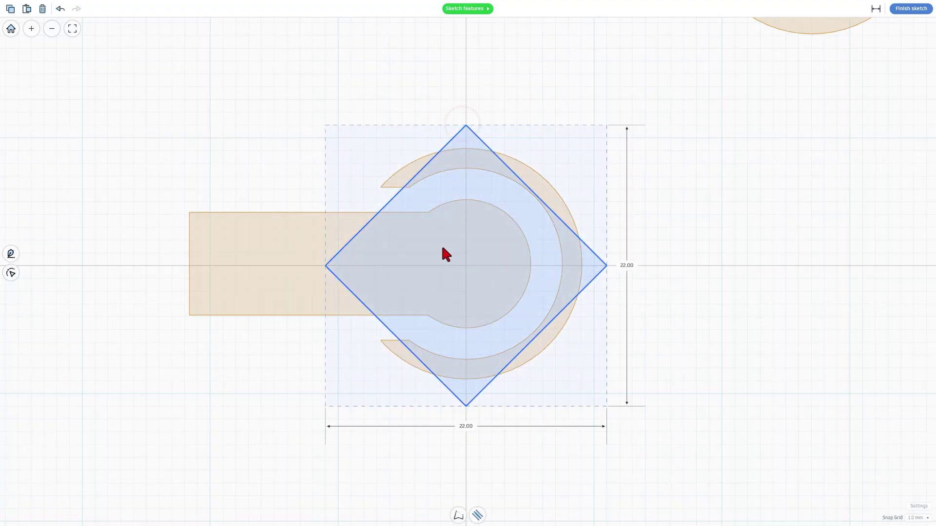
Convert the diamond into a 22 x 22 mm circle
click(399, 251)
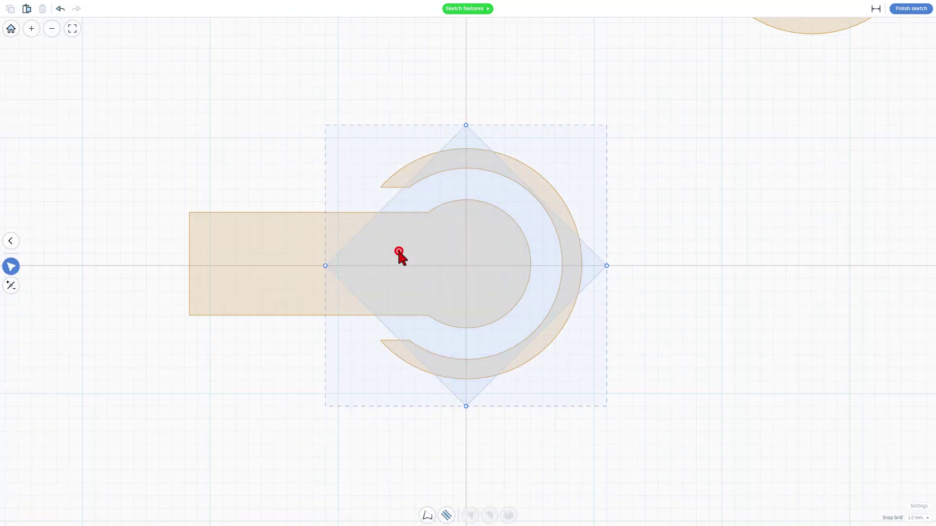
click(325, 267)
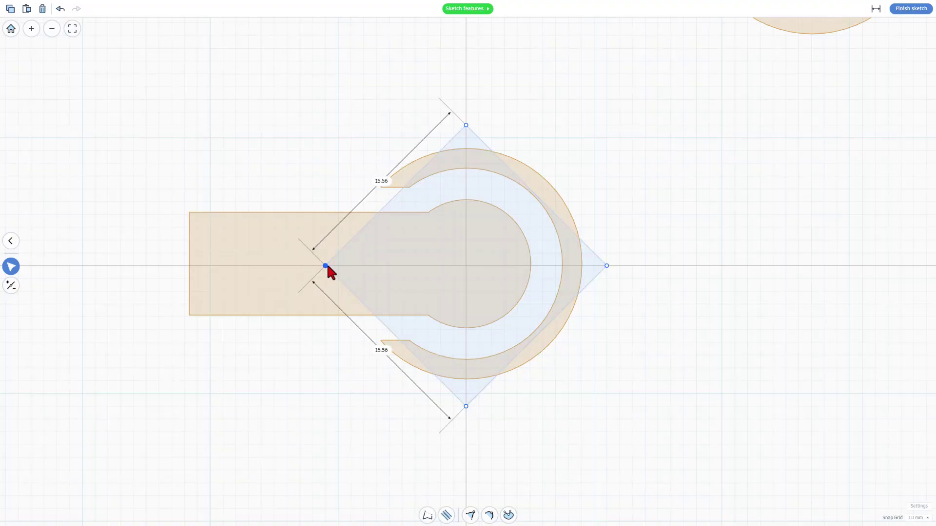
click(471, 271)
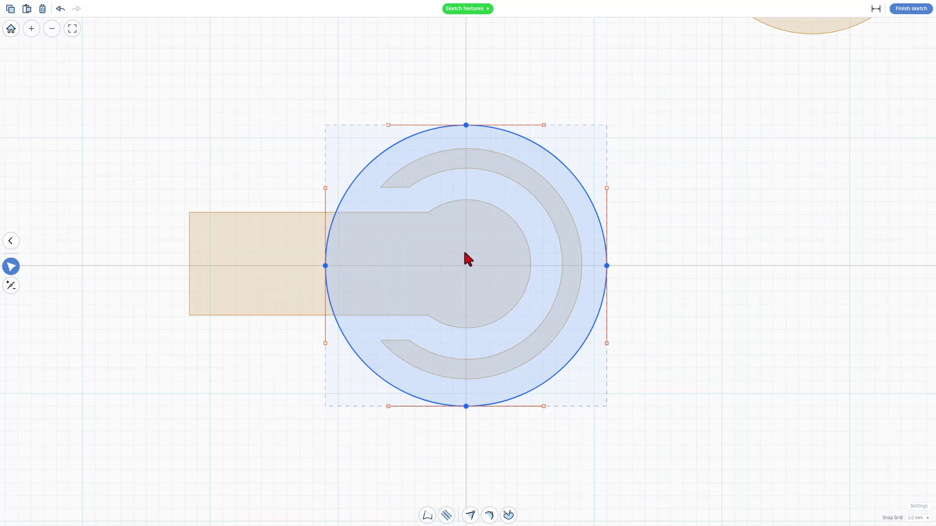
Add three points on the circle's right edge and pull one inward to start a notch
key(4)
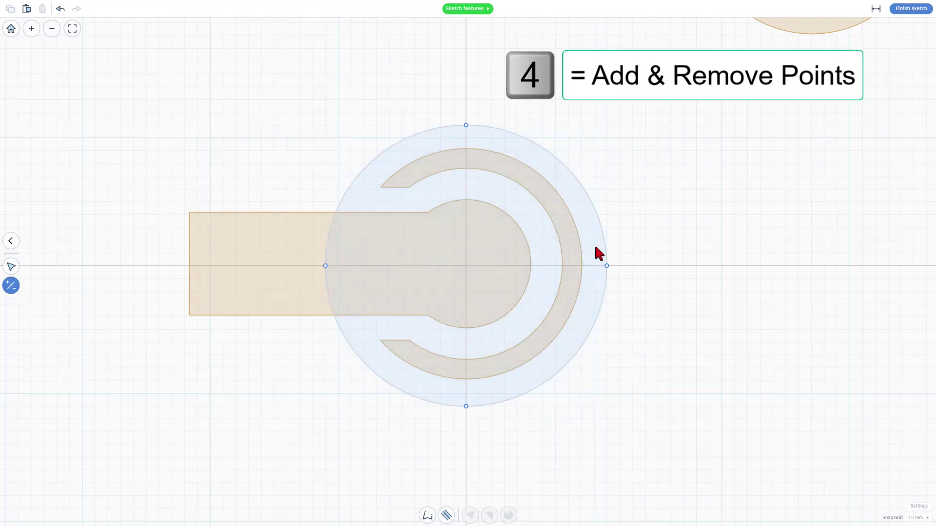
click(605, 246)
click(604, 246)
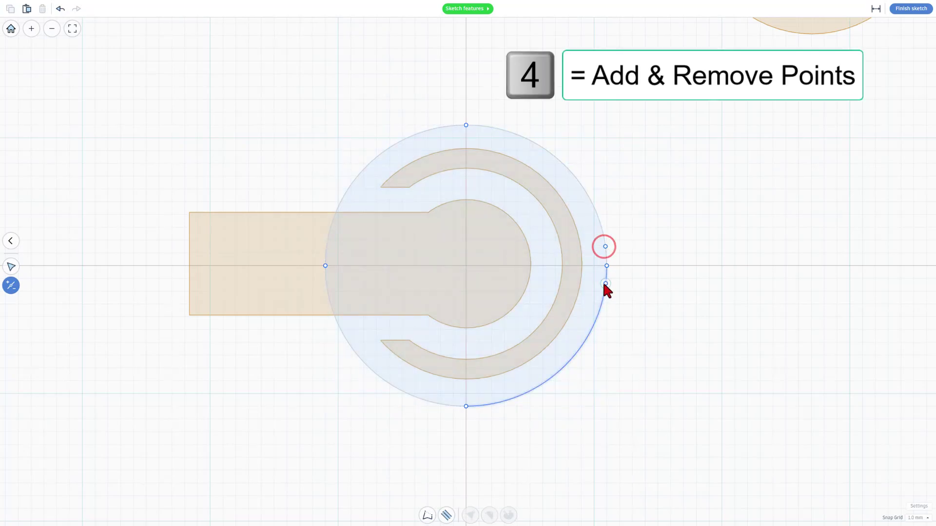
click(607, 278)
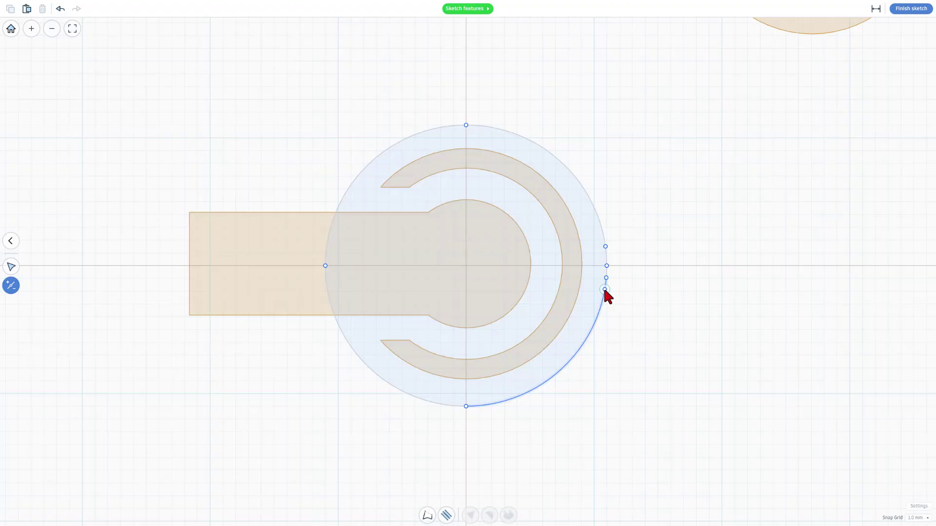
key(v)
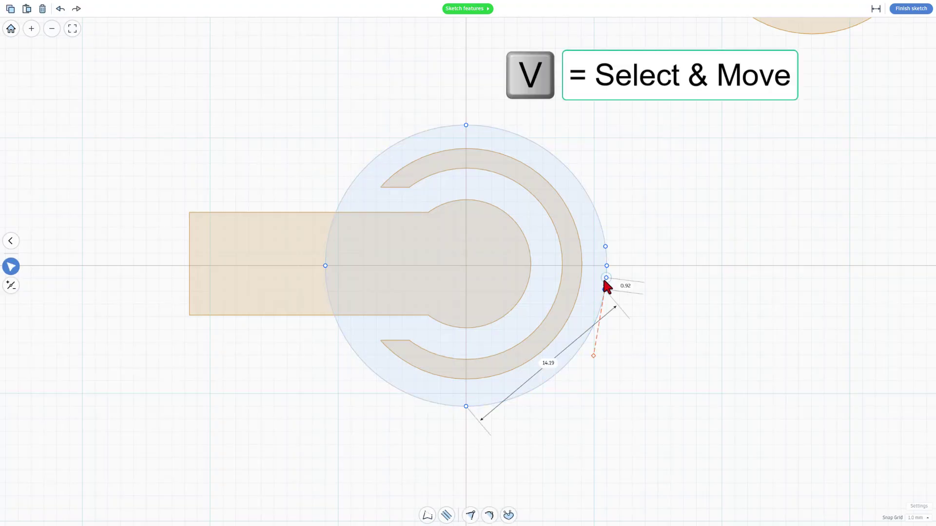
click(605, 283)
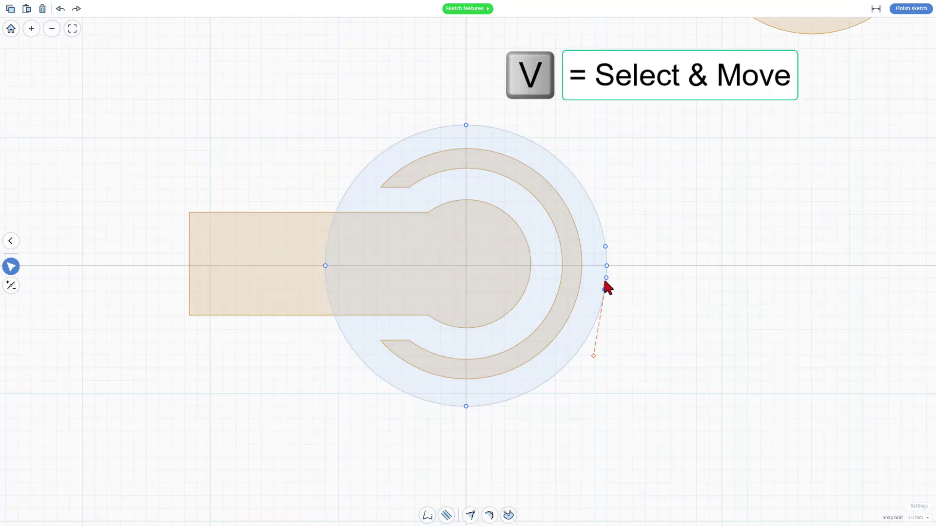
drag(606, 283, 599, 285)
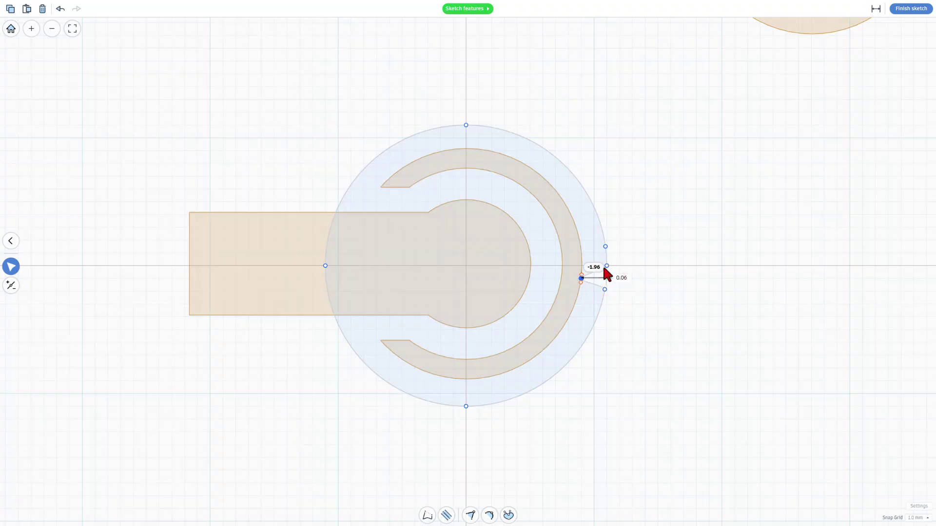
click(606, 267)
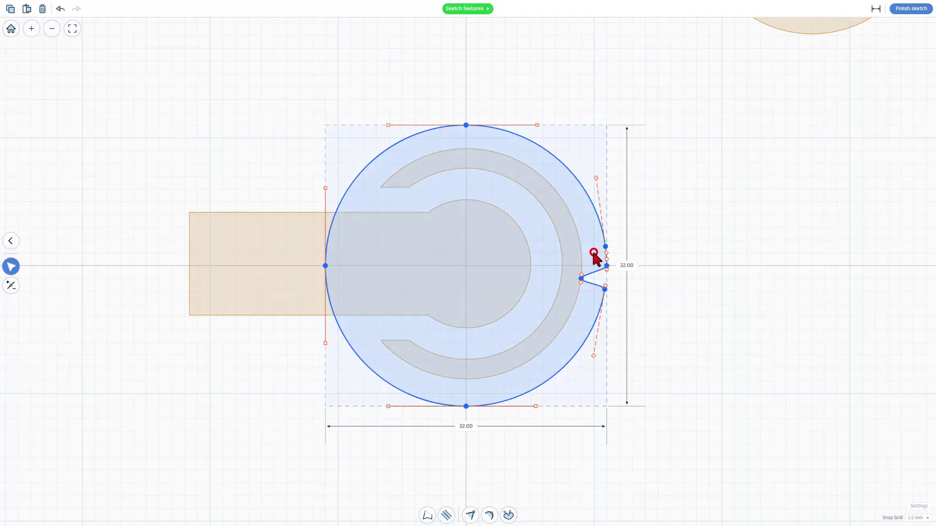
scroll(596, 273, up, 1)
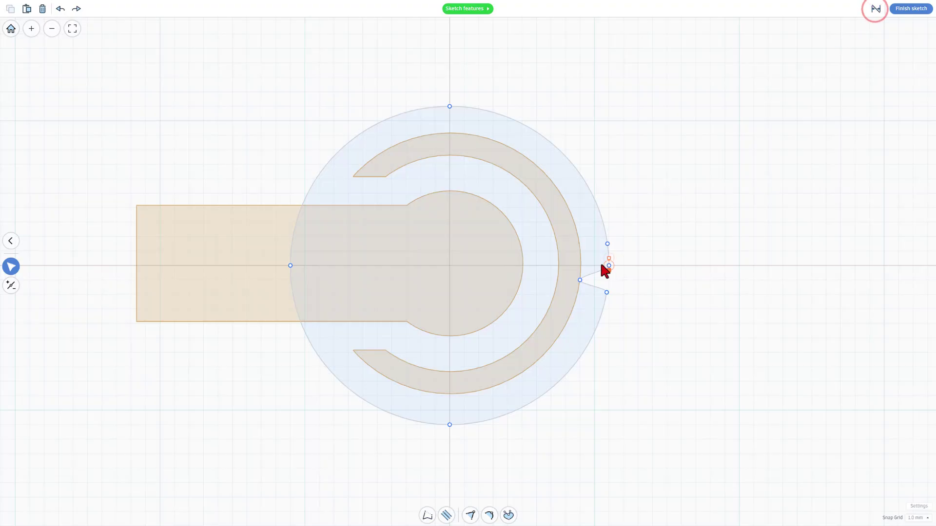
scroll(601, 265, up, 2)
scroll(589, 263, up, 2)
scroll(596, 267, up, 2)
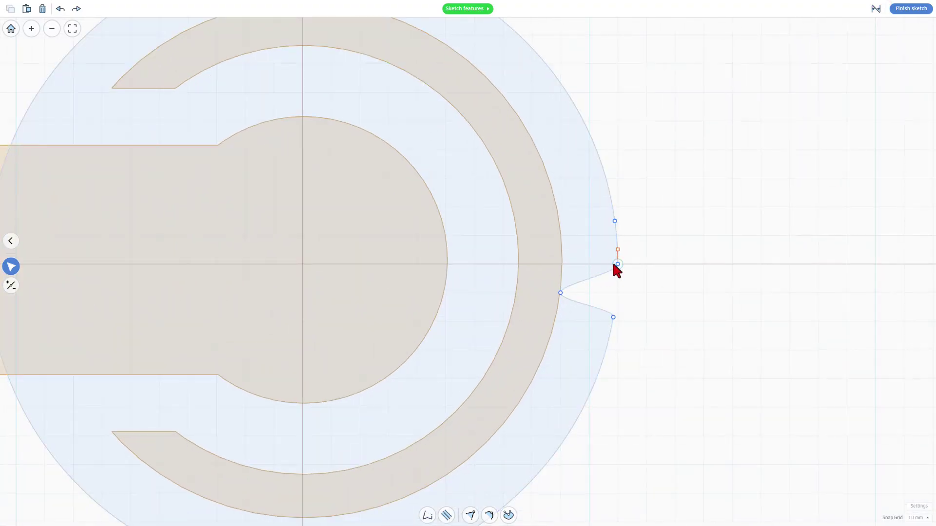
Drag the notch points left so the notch reaches across the ring
drag(617, 264, 560, 234)
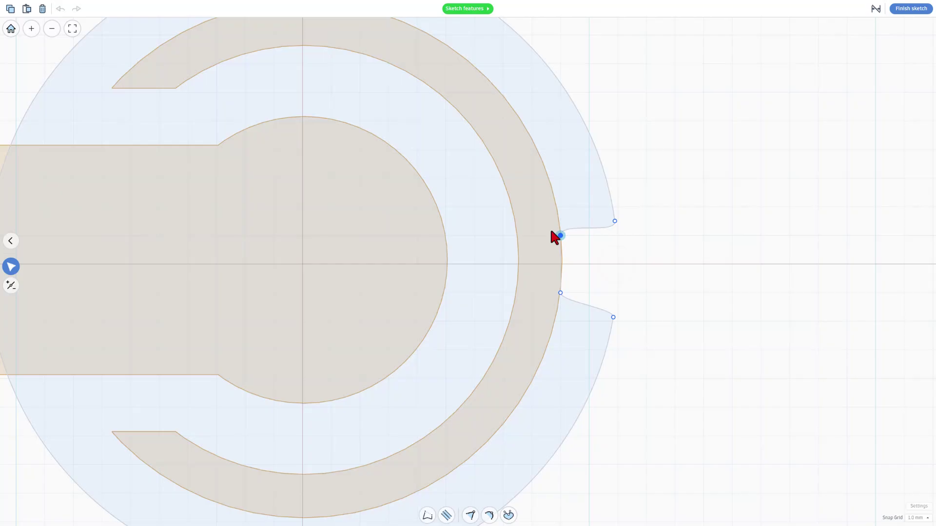
drag(559, 296, 533, 305)
drag(560, 235, 532, 235)
Straighten the upper and lower notch edges with Line Mode
click(561, 229)
key(1)
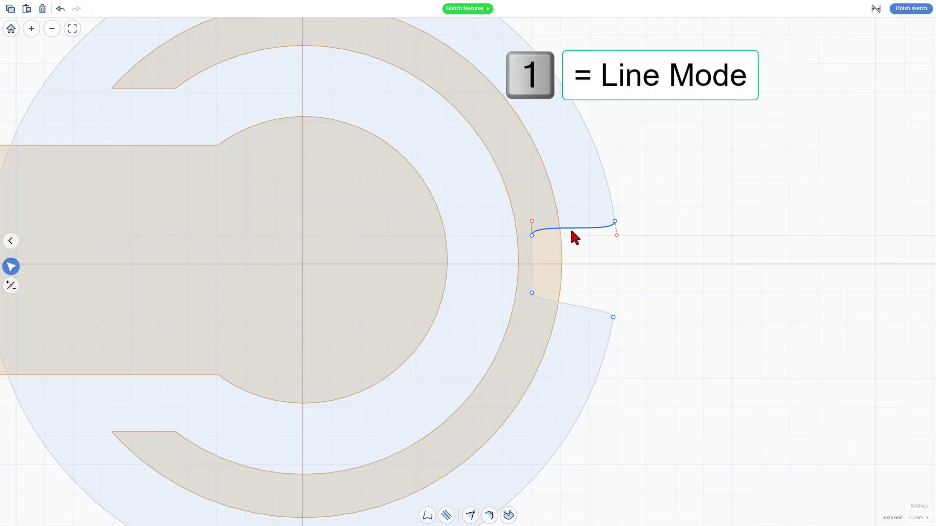
key(1)
click(576, 303)
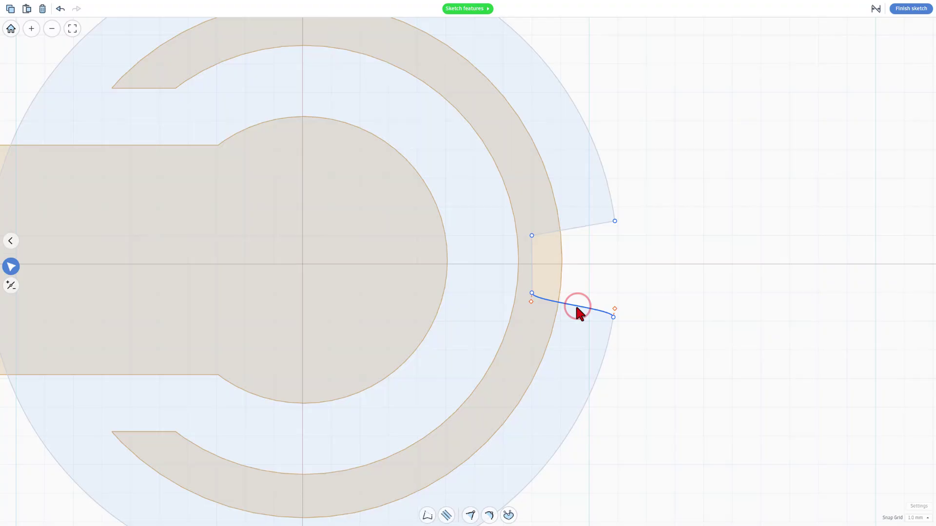
key(1)
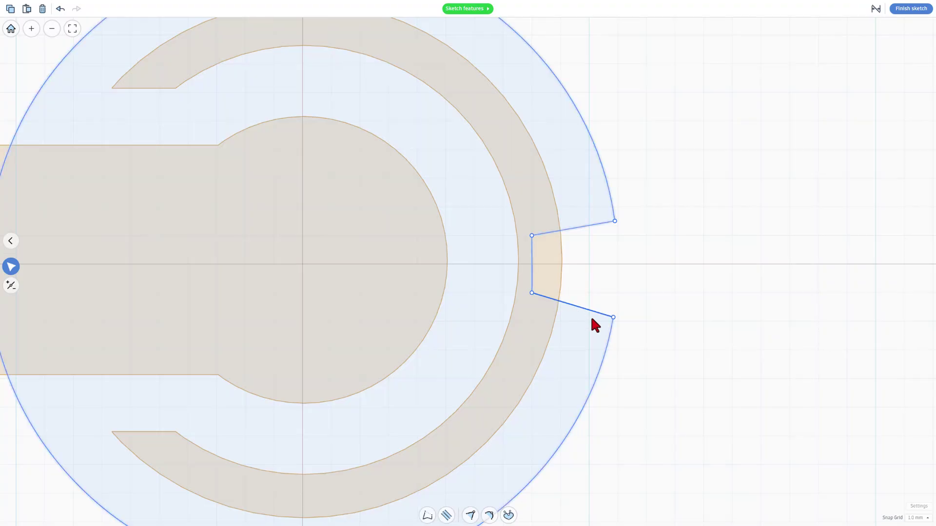
Set the Snap Grid to 0.1 mm and move the inner corners to level the slot edges
click(531, 294)
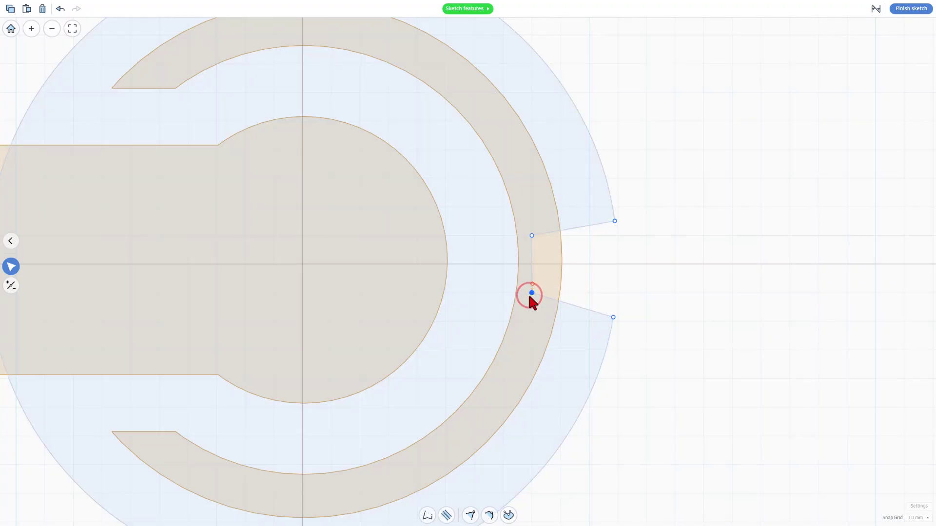
drag(532, 293, 532, 321)
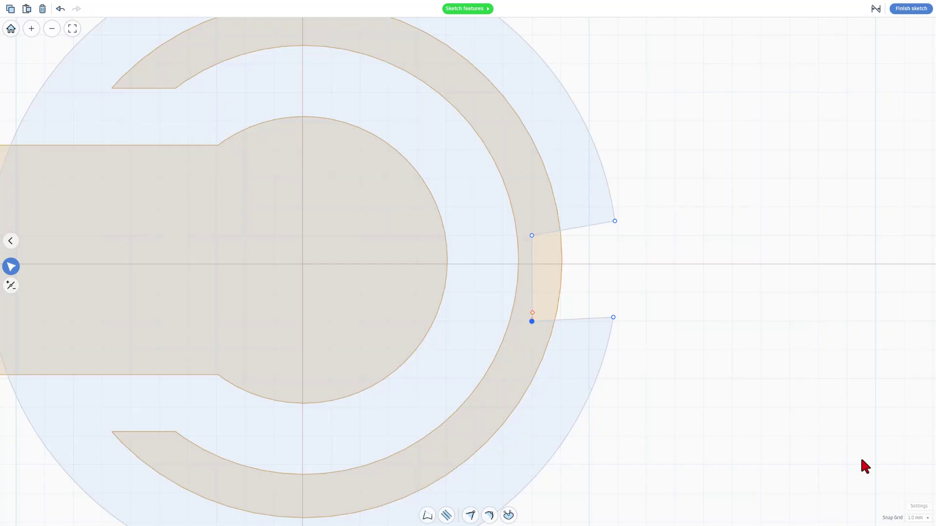
click(918, 517)
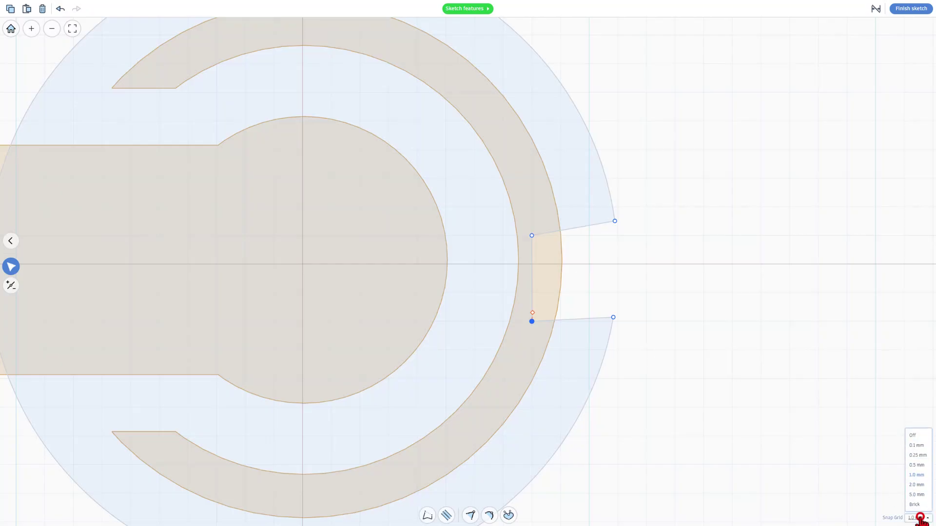
click(915, 445)
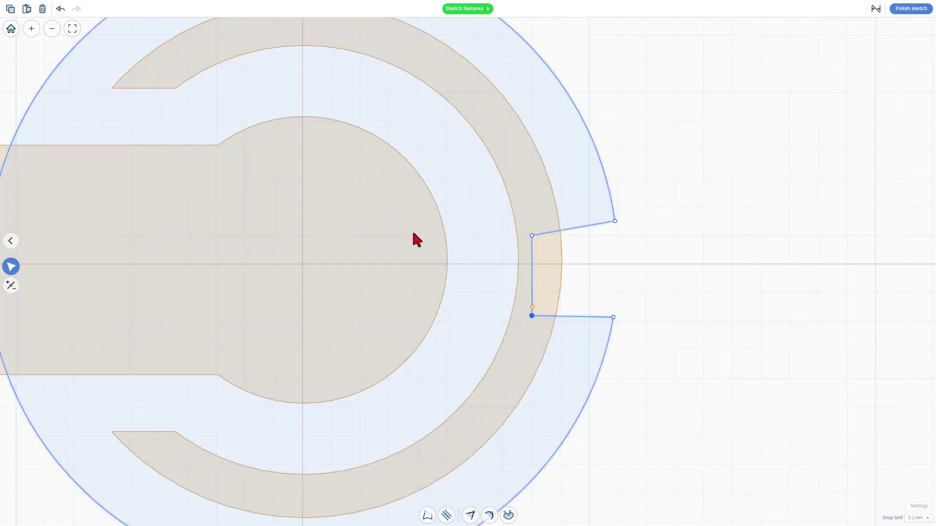
drag(531, 236, 531, 221)
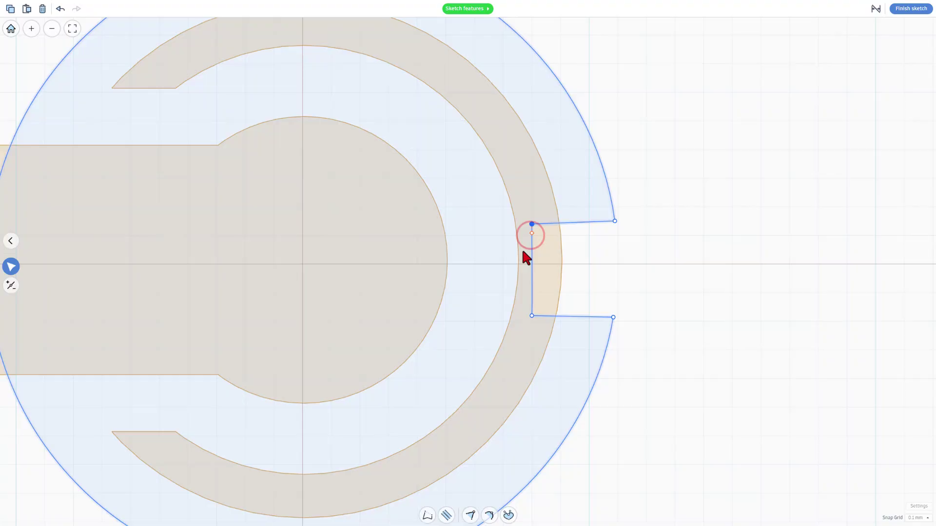
scroll(525, 257, down, 2)
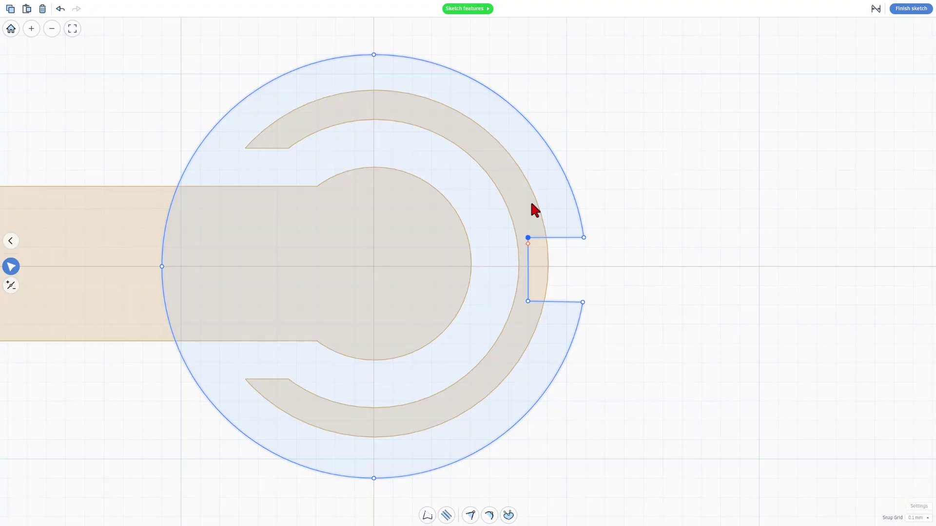
scroll(533, 284, down, 2)
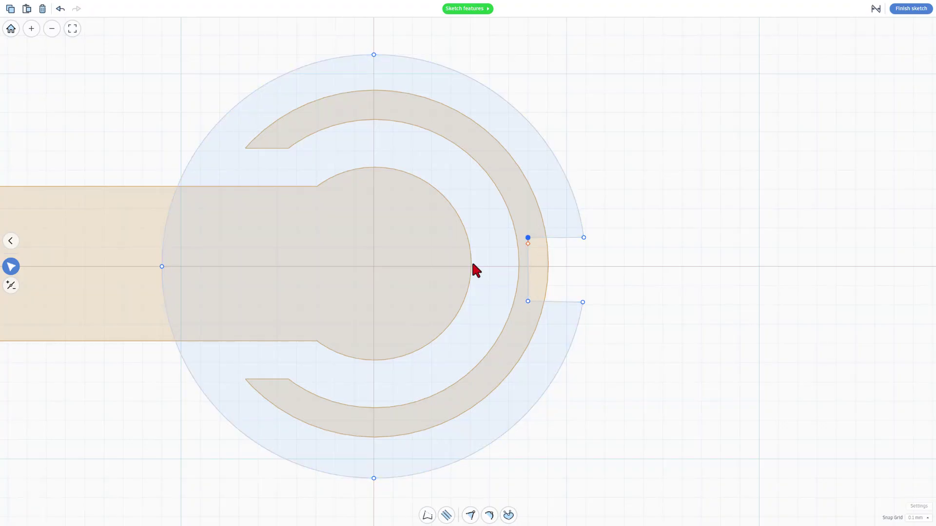
scroll(125, 218, down, 1)
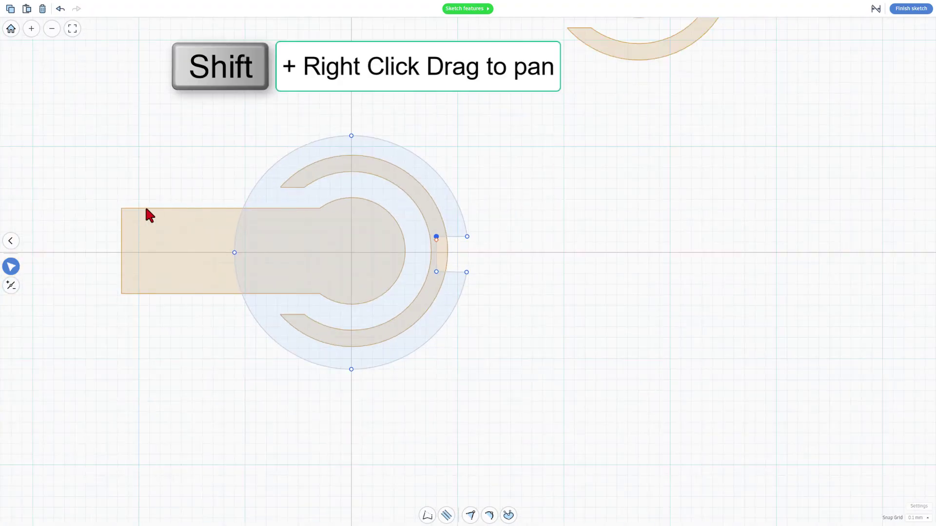
Pan to show the whole sketch, deselect the slotted circle, and switch to Pen Mode
mouse_move(139, 190)
shift+right_down()
mouse_move(334, 209)
mouse_move(308, 210)
shift+right_up()
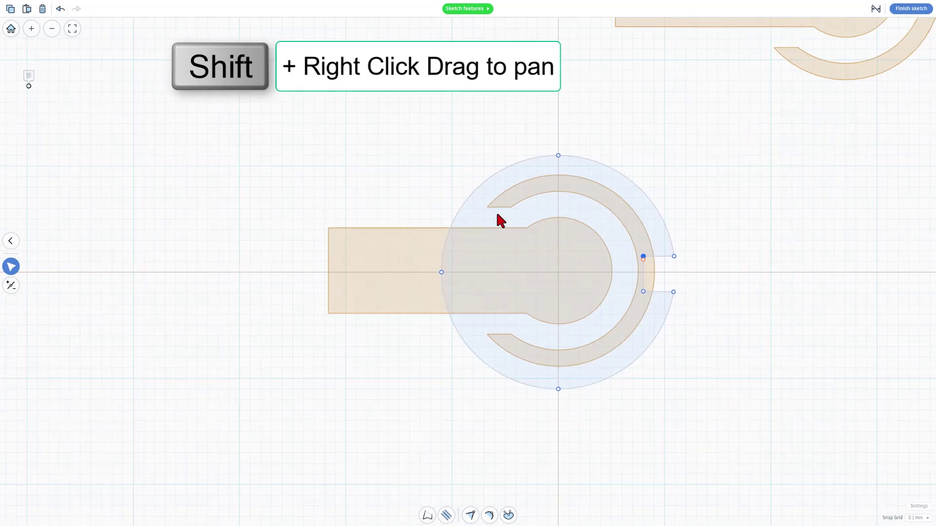
click(403, 213)
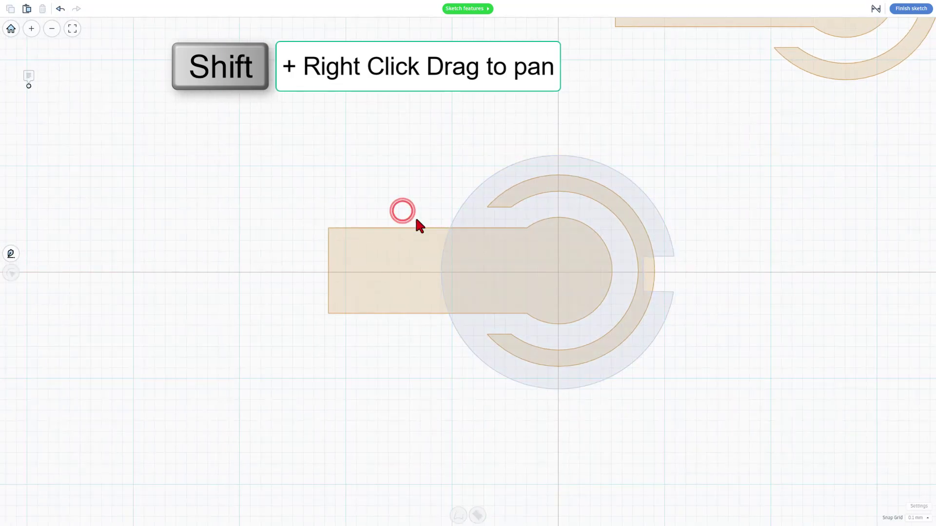
key(p)
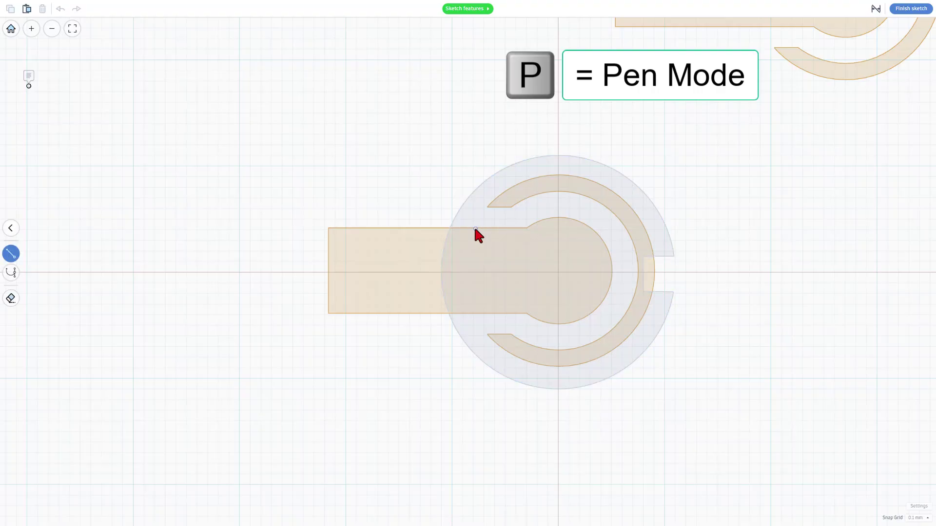
Draw a closed Bezier jaw outline curving left from the hub to a rounded tip, then select it
click(473, 228)
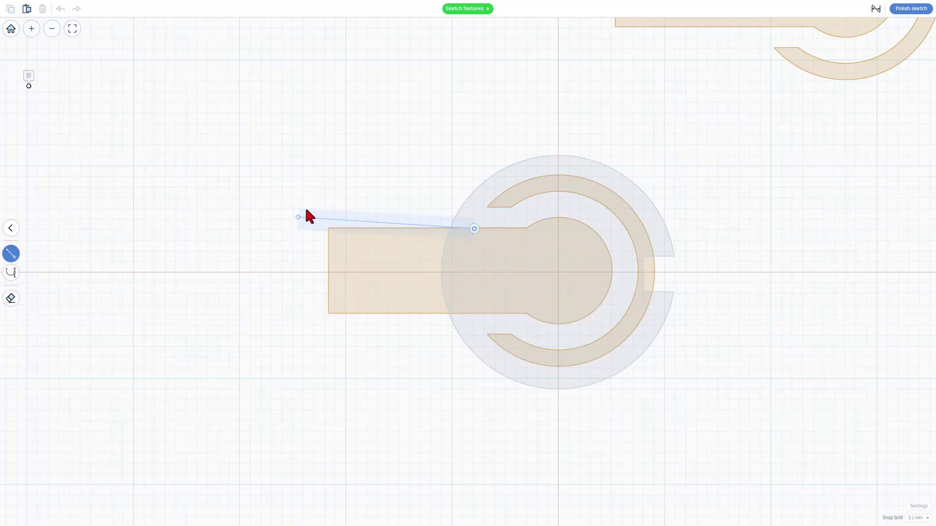
key(2)
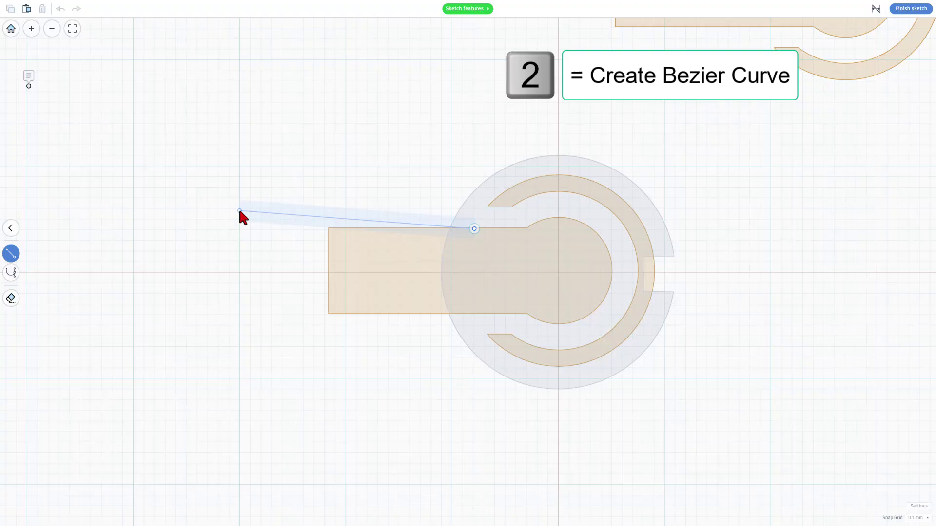
key(2)
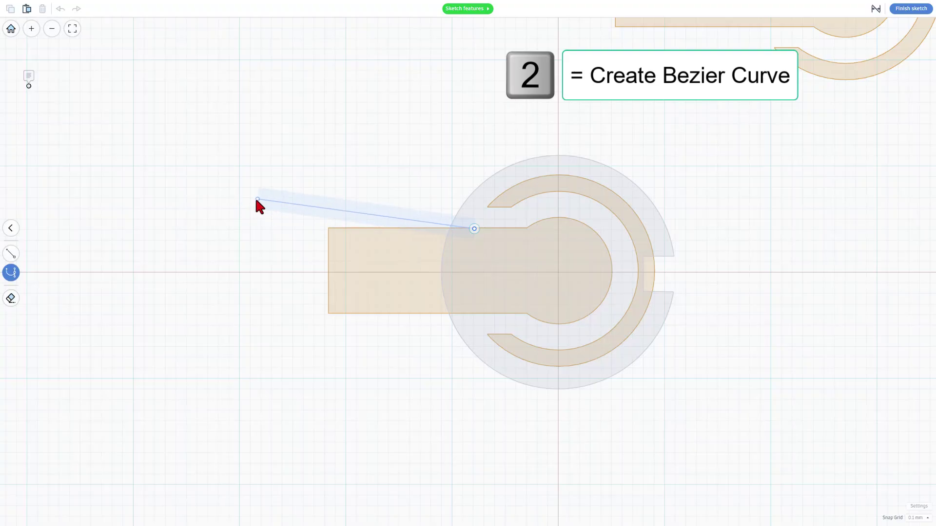
drag(250, 201, 156, 154)
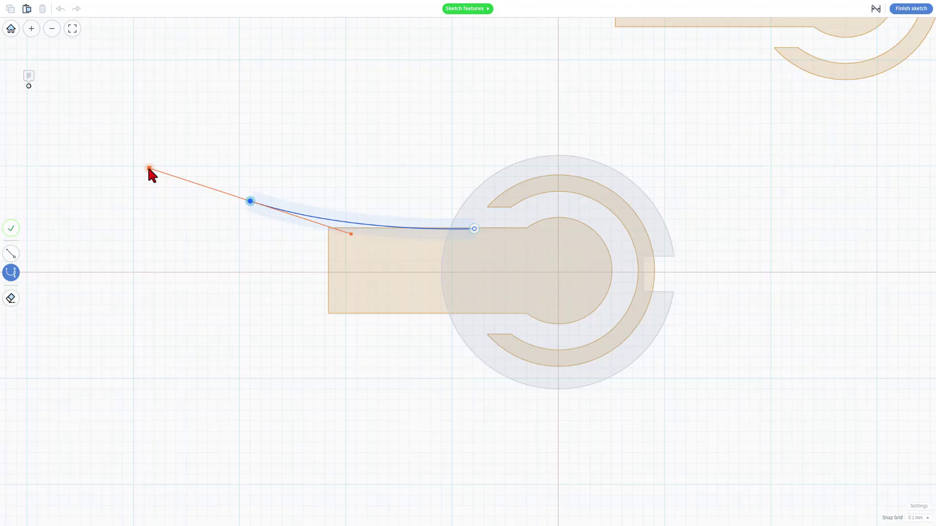
drag(156, 153, 149, 171)
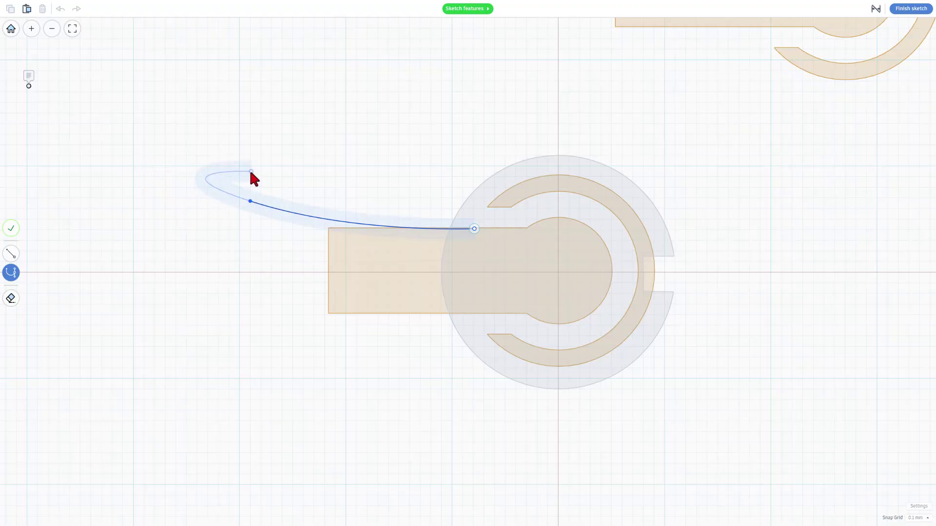
click(250, 171)
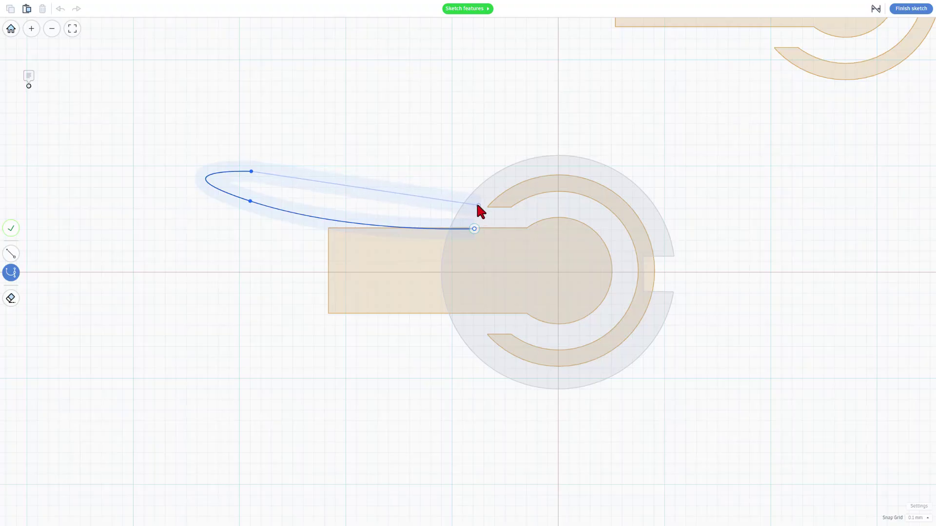
click(470, 203)
key(1)
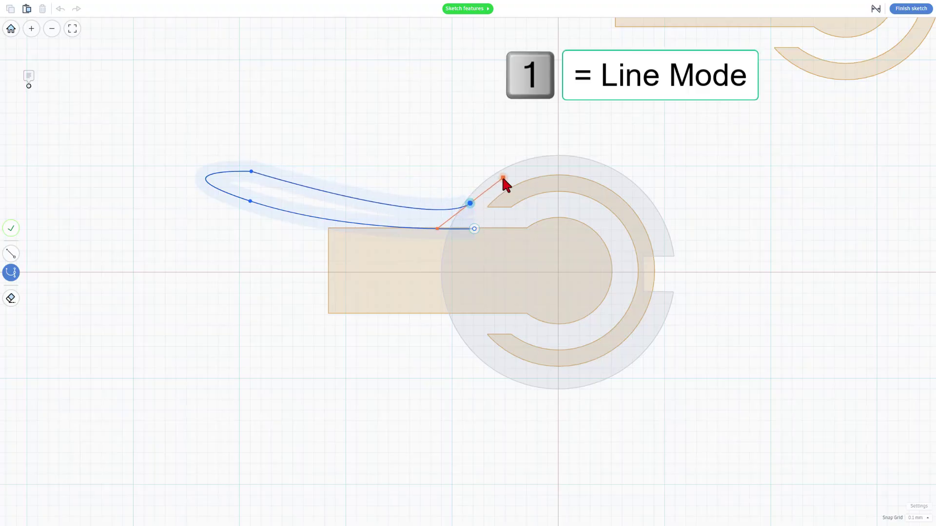
click(474, 229)
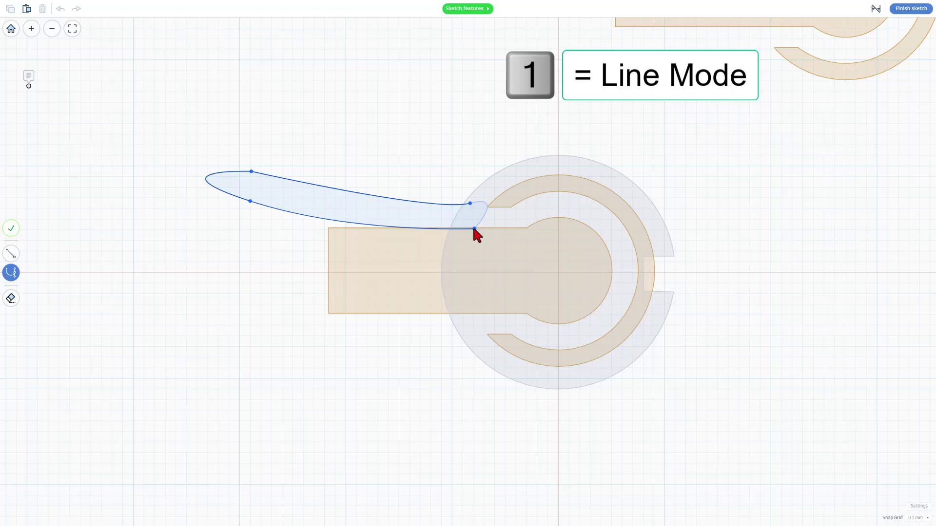
click(476, 229)
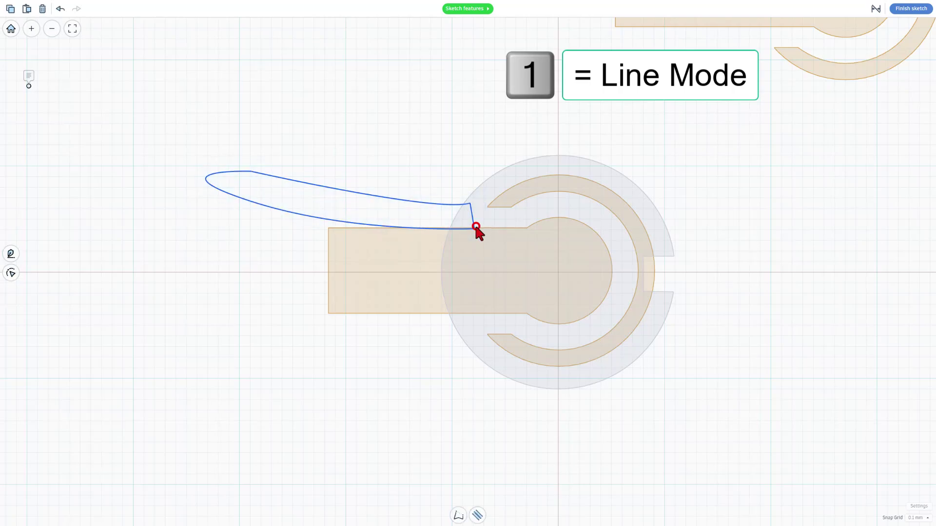
click(339, 207)
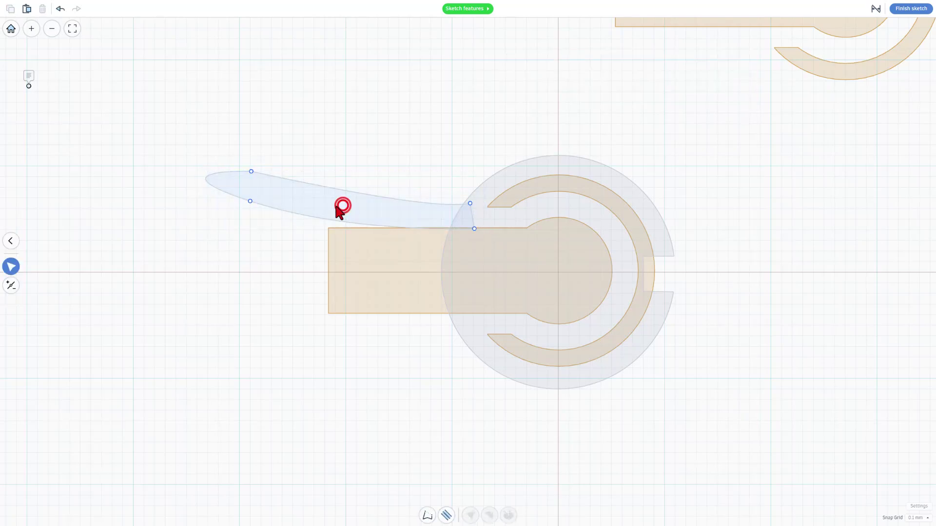
Smooth and break the jaw's tangents so its top edge curves into a rounded left tip
click(251, 171)
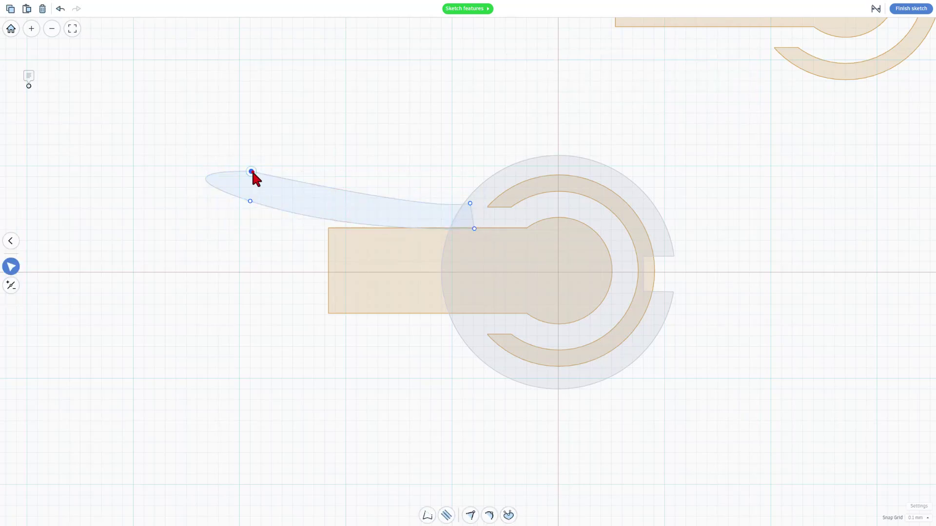
click(217, 173)
mouse_move(149, 169)
mouse_down()
mouse_move(207, 164)
mouse_move(296, 185)
mouse_up()
key(2)
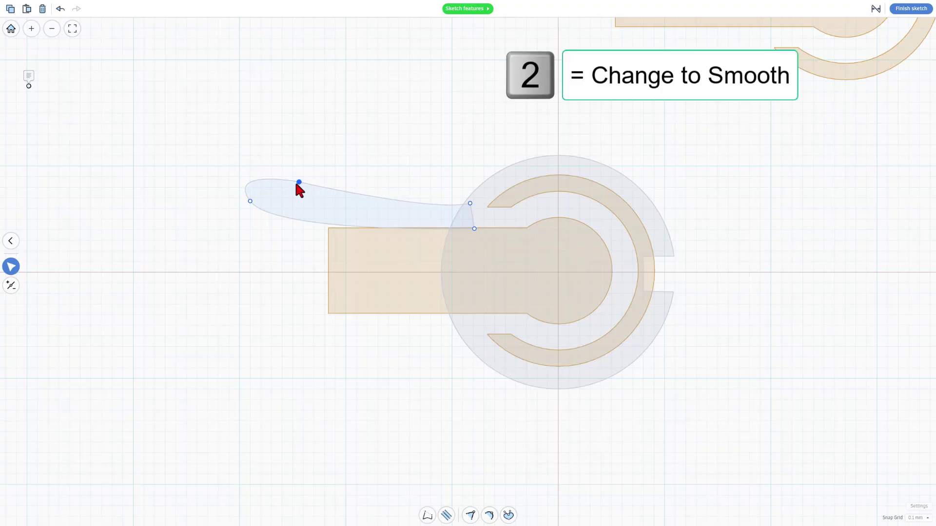
click(299, 183)
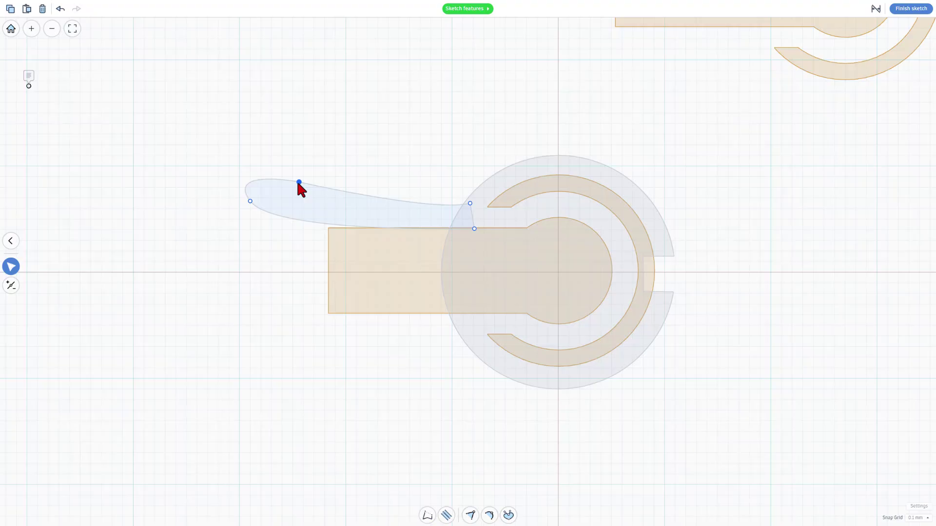
key(3)
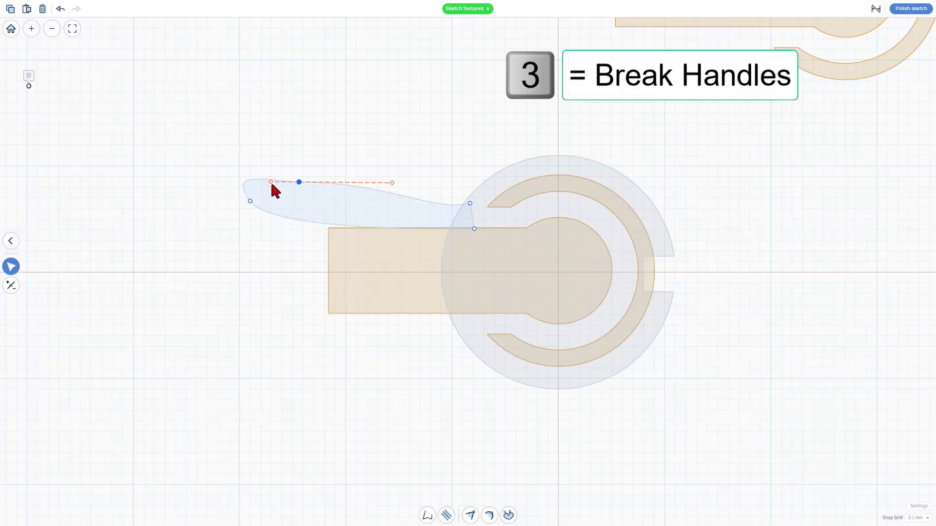
drag(271, 181, 267, 165)
drag(392, 182, 379, 210)
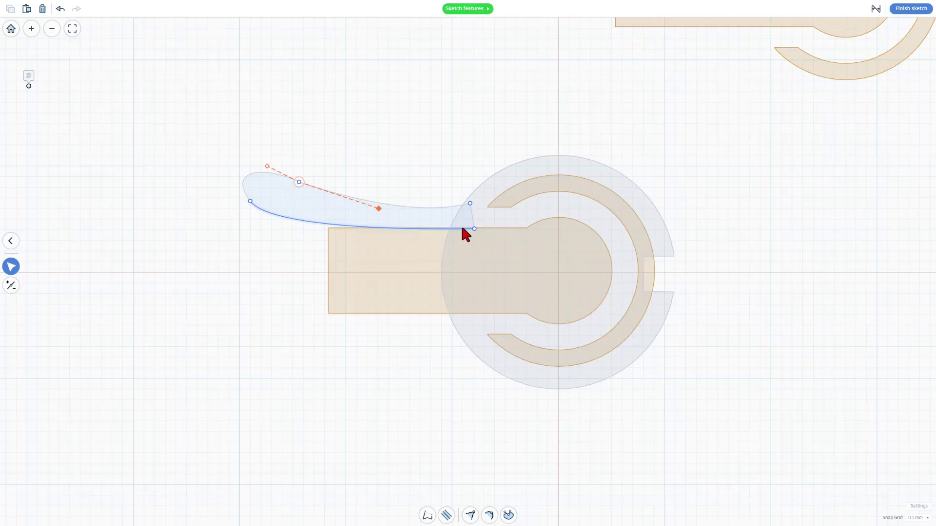
Shift the upper right point slightly right, undo a top-edge straightening, and exit point editing
click(473, 230)
drag(470, 206, 483, 203)
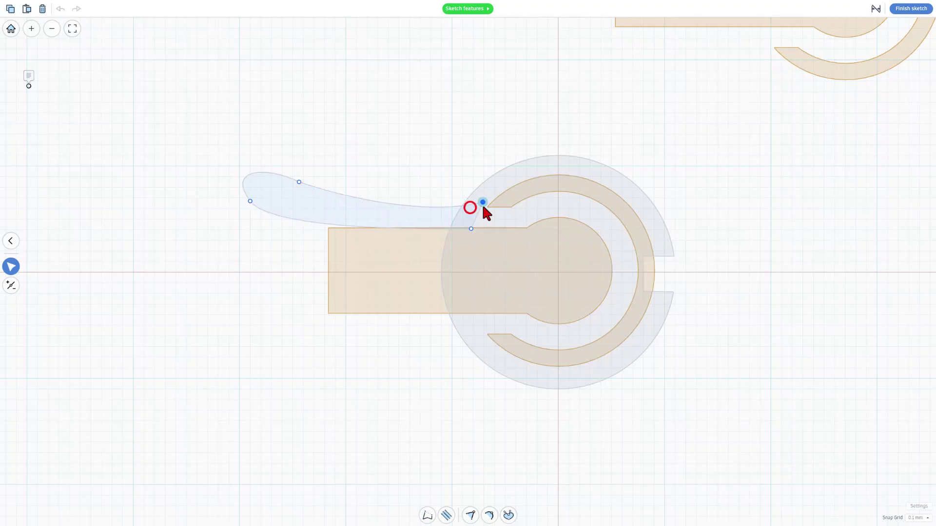
key(1)
click(443, 208)
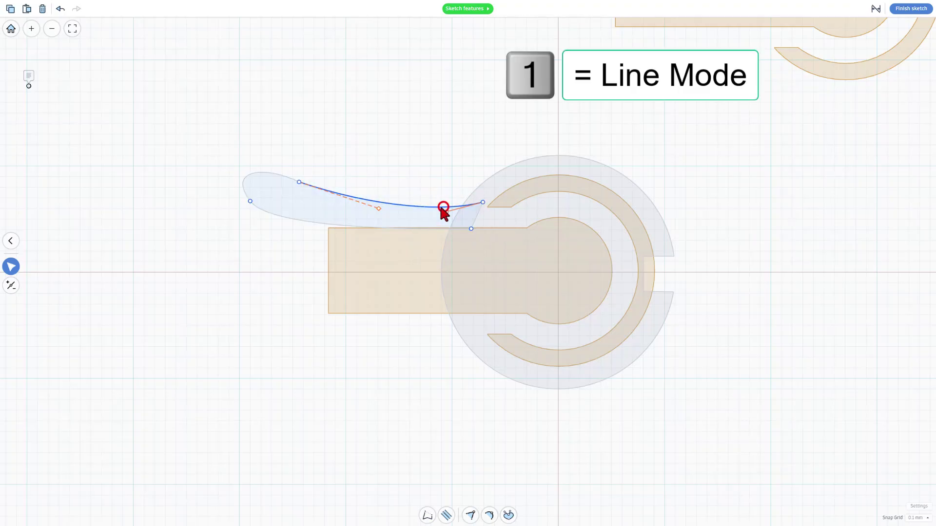
key(ctrl+z)
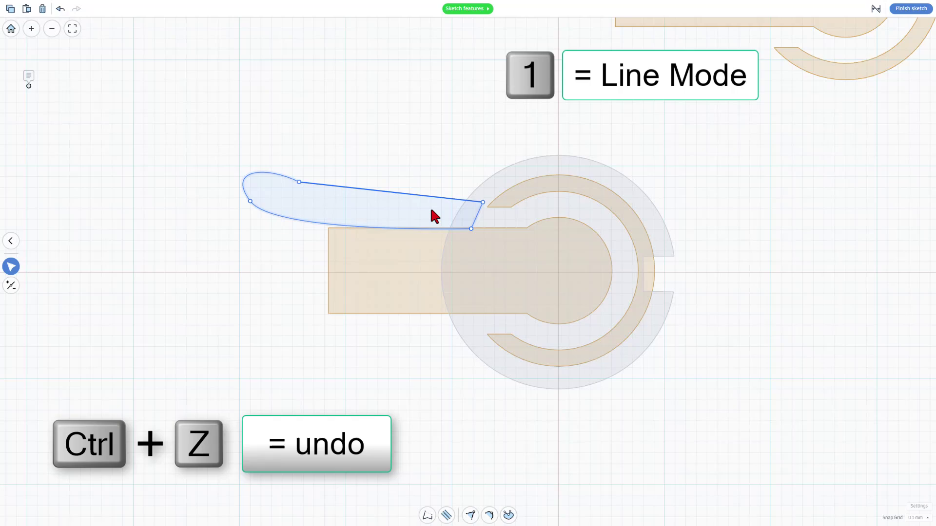
key(ctrl+z)
click(399, 175)
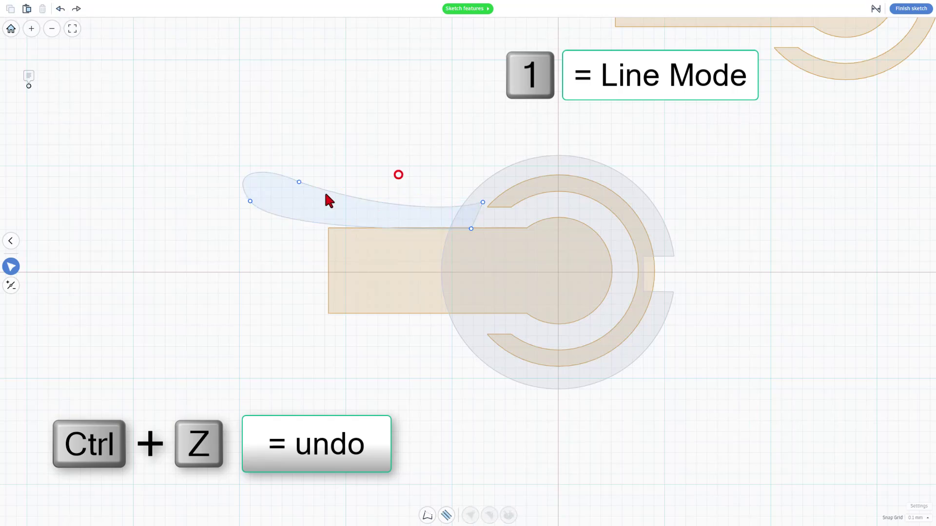
click(402, 150)
Copy and paste the jaw, nudging the copy left and down over the hub's lower half
click(356, 217)
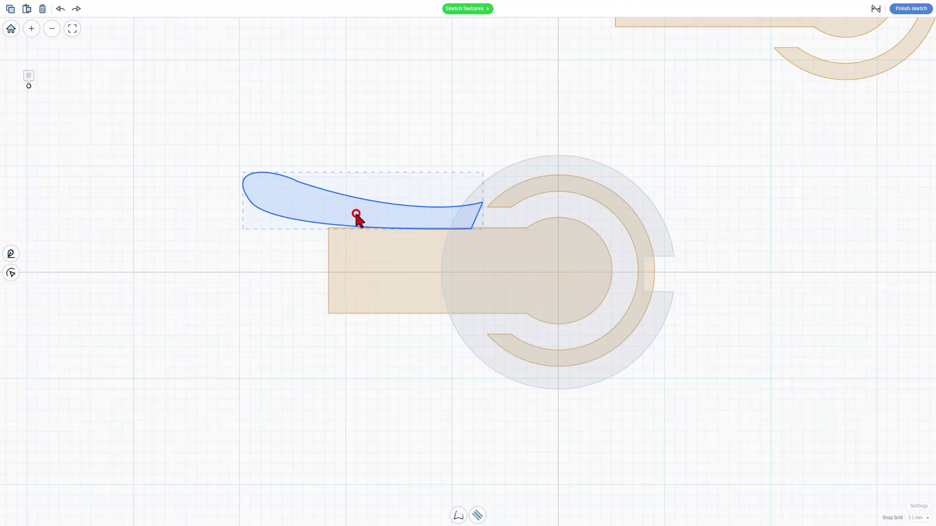
key(ctrl+c)
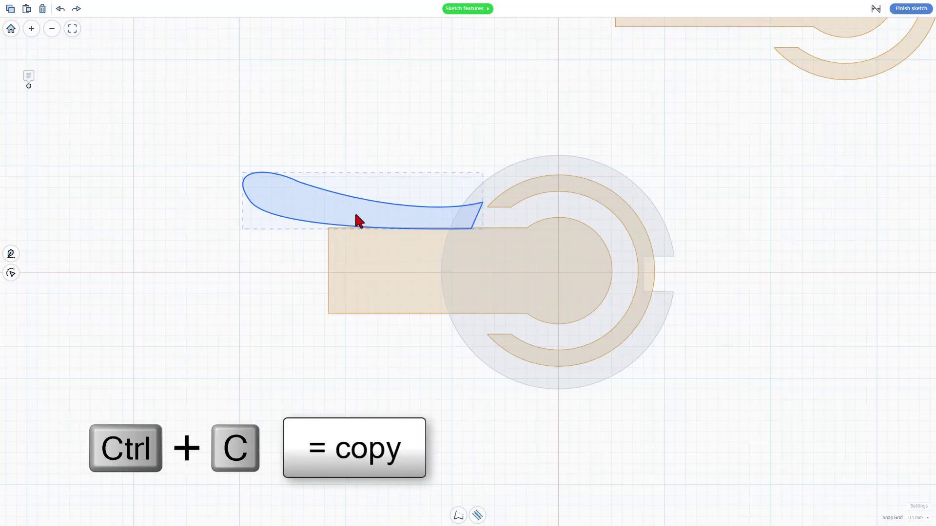
key(ctrl+v)
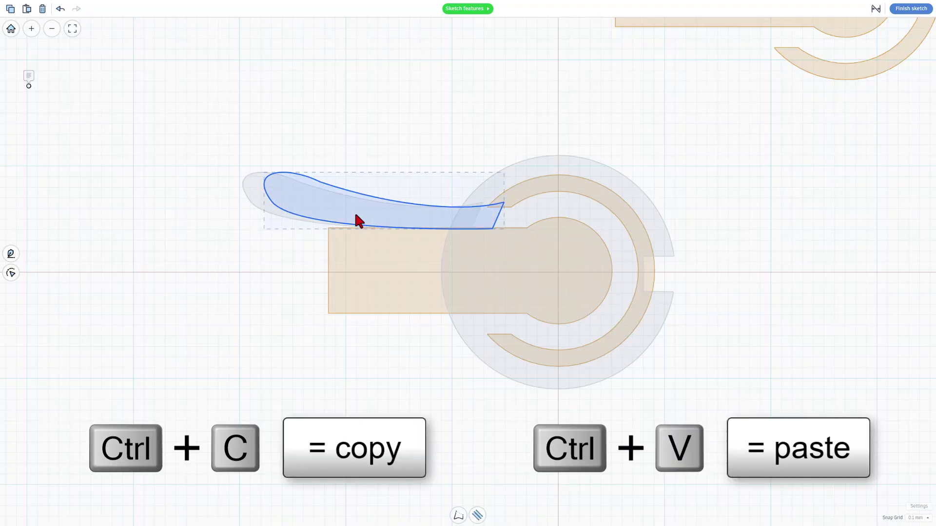
key(shift+Left)
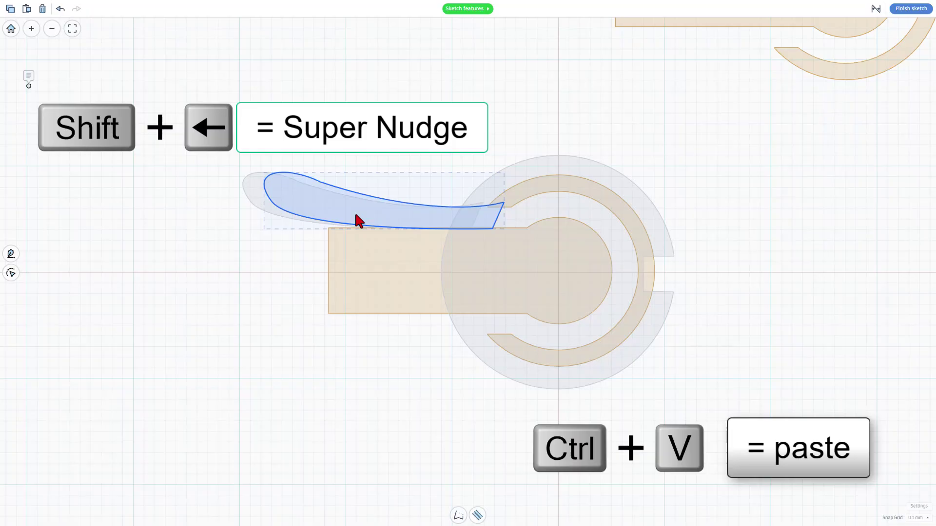
key(shift+Left)
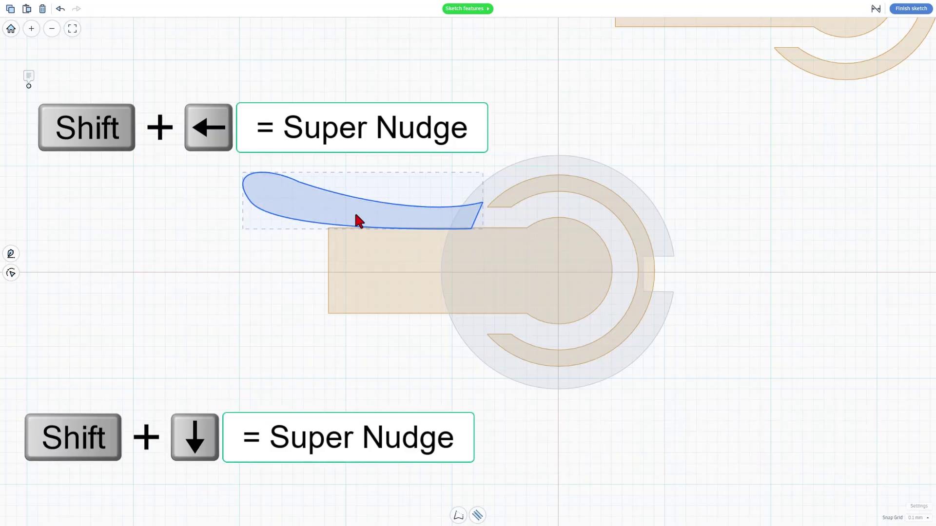
key(shift+Down)
key(shift+Down)
key(shift+Down)
key(shift+Down)
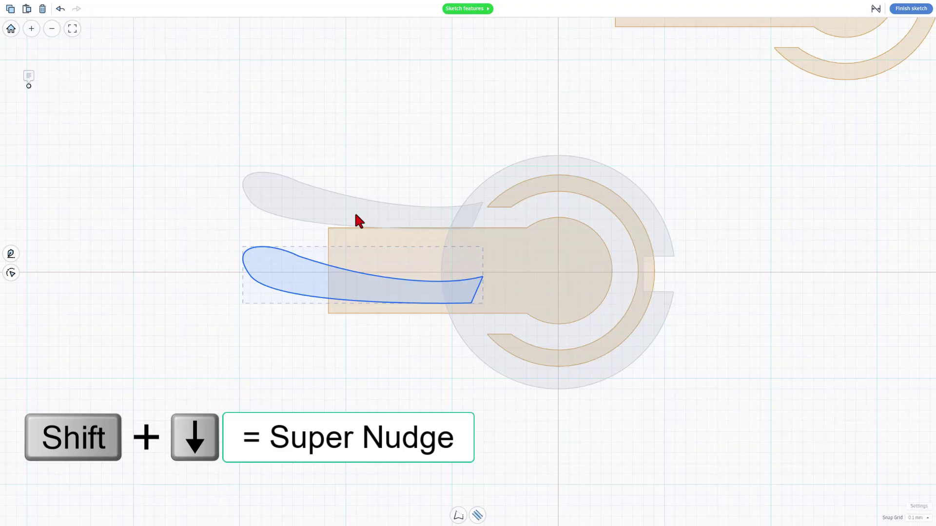
key(shift+Down)
key(shift+Down)
key(shift+d)
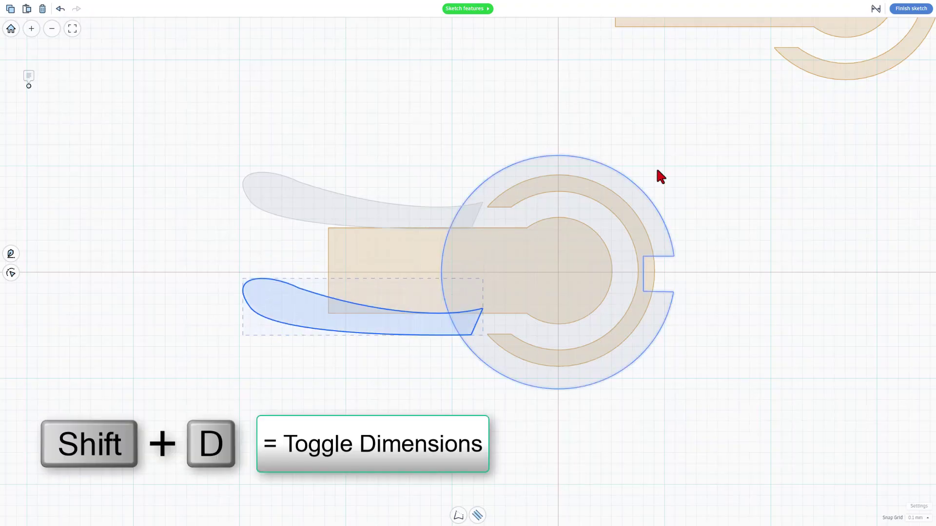
Flip the lower handle copy upside down by giving it a negative height
click(875, 8)
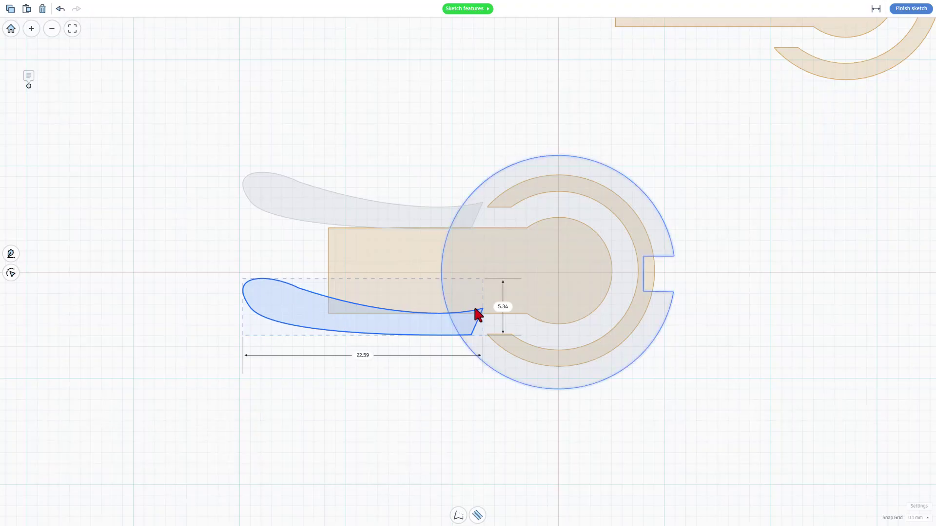
click(502, 306)
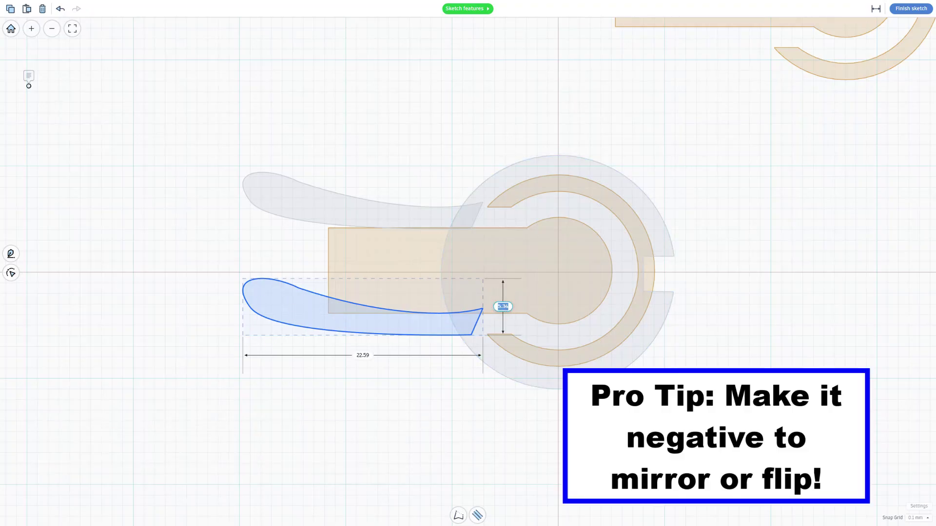
click(498, 307)
text(-)
key(Return)
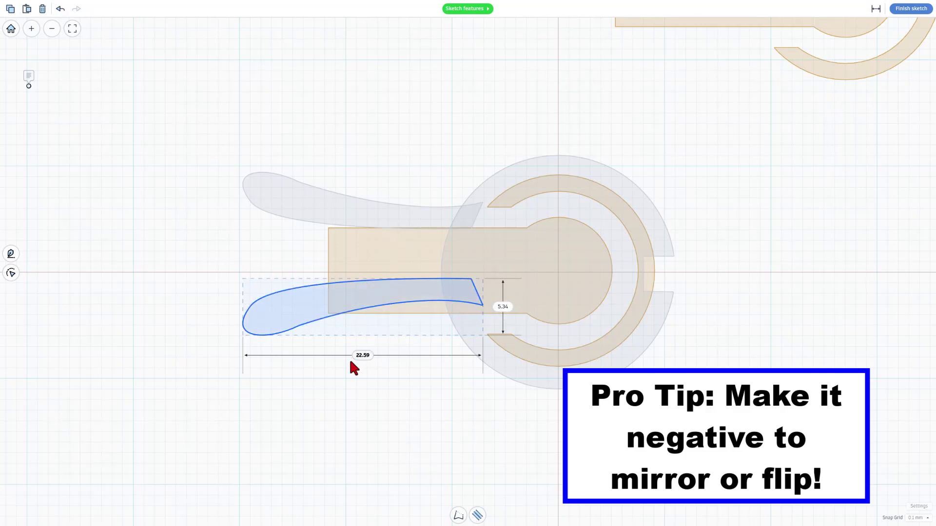
Lower the flipped handle slightly, deselect it, and centre the clip head in view
drag(332, 292, 333, 297)
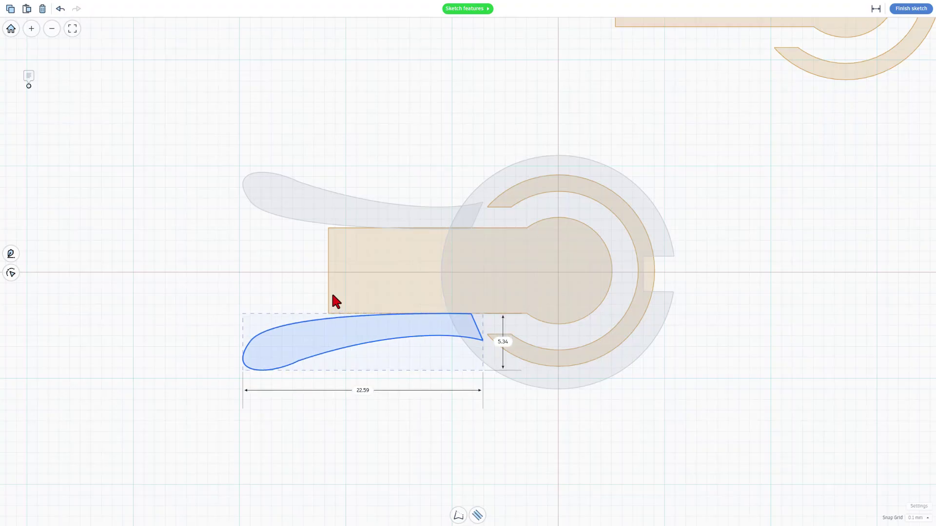
click(324, 309)
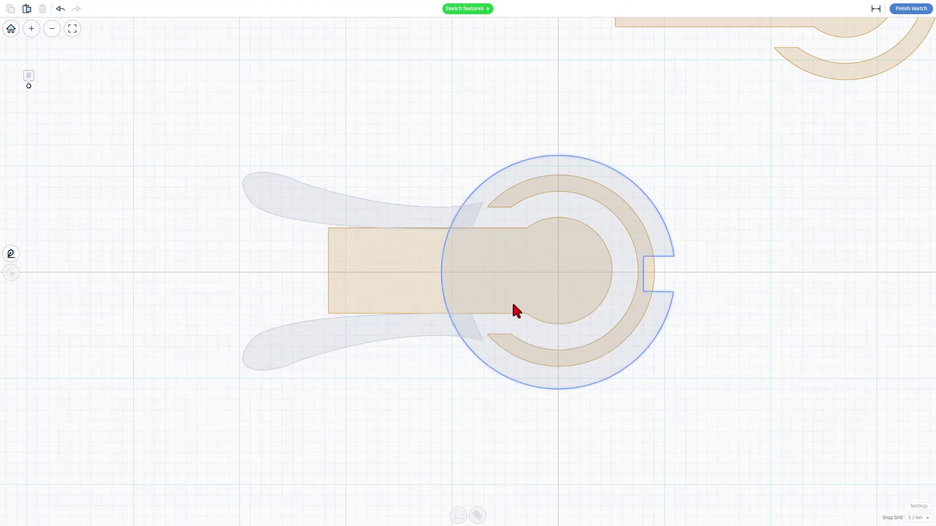
middle_drag(738, 268, 578, 264)
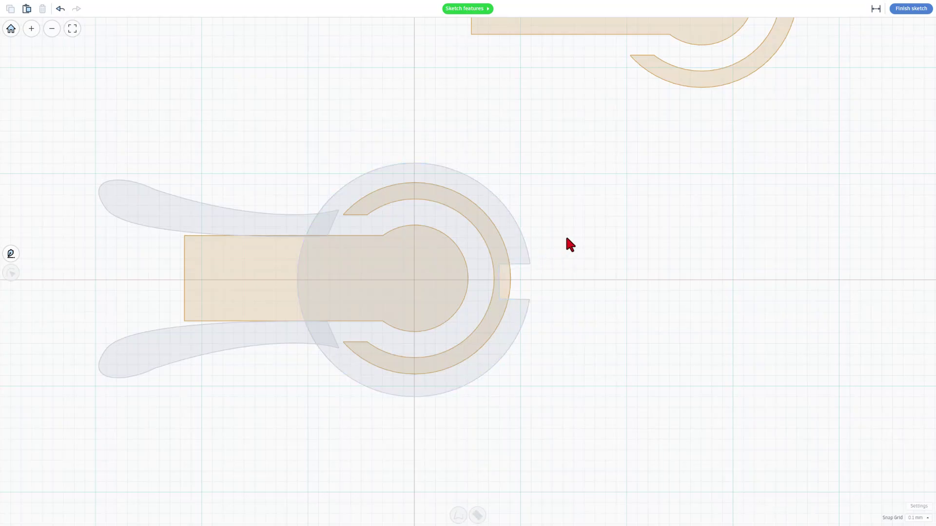
Start a zigzag line at the ring's opening on a 0.5 mm snap grid, with dimensions hidden
key(l)
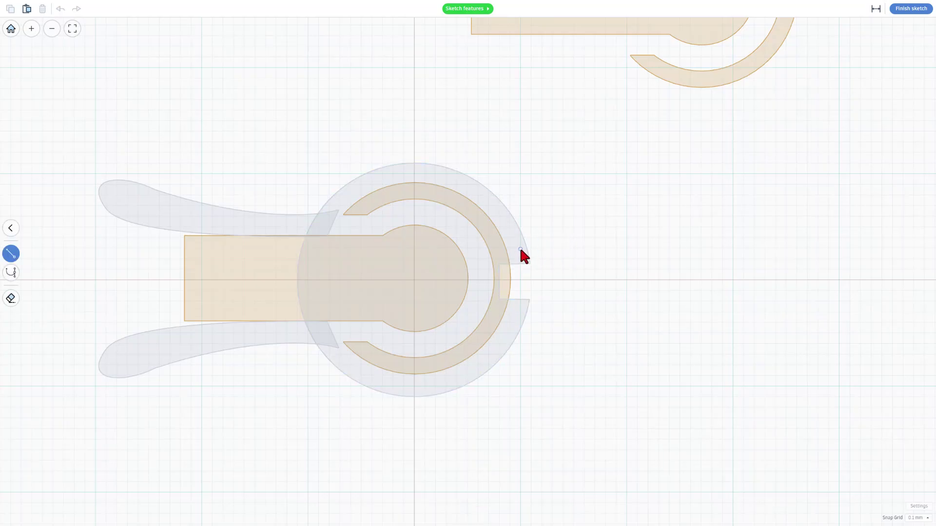
click(541, 279)
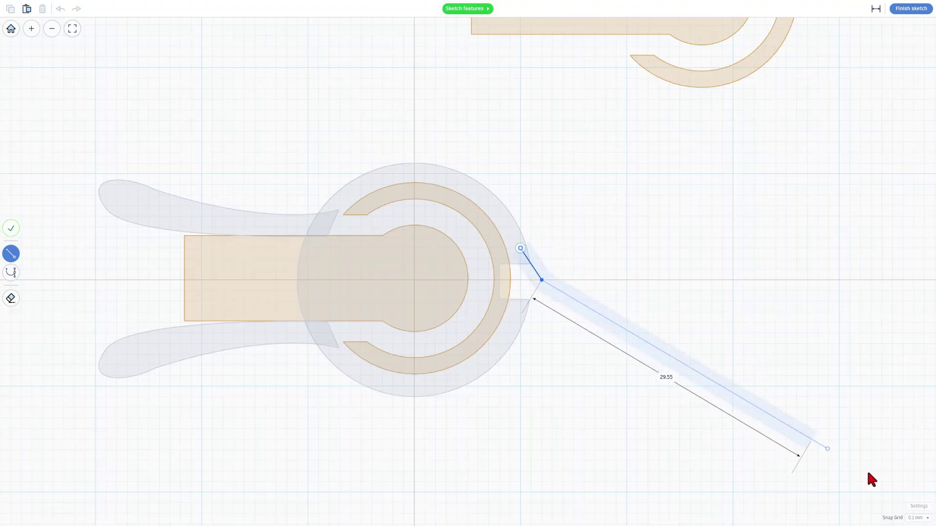
click(915, 517)
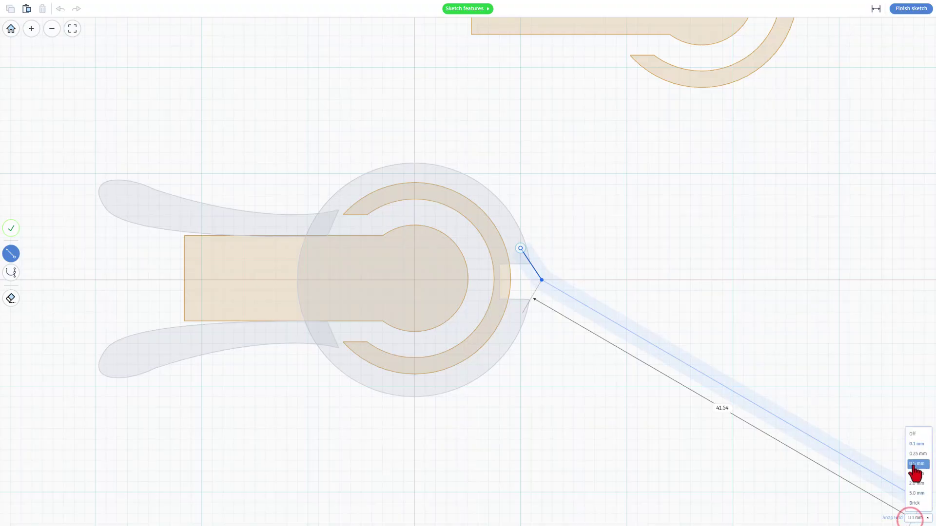
click(914, 466)
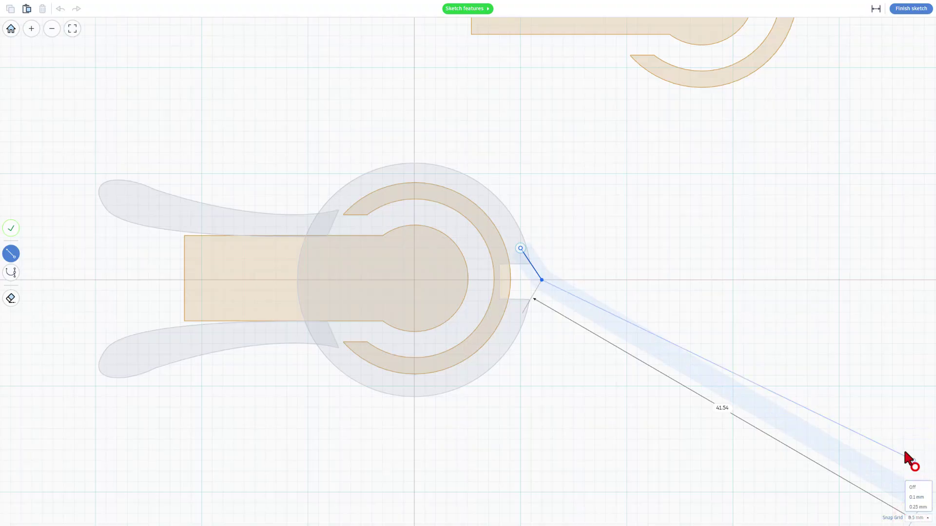
click(552, 260)
key(shift+d)
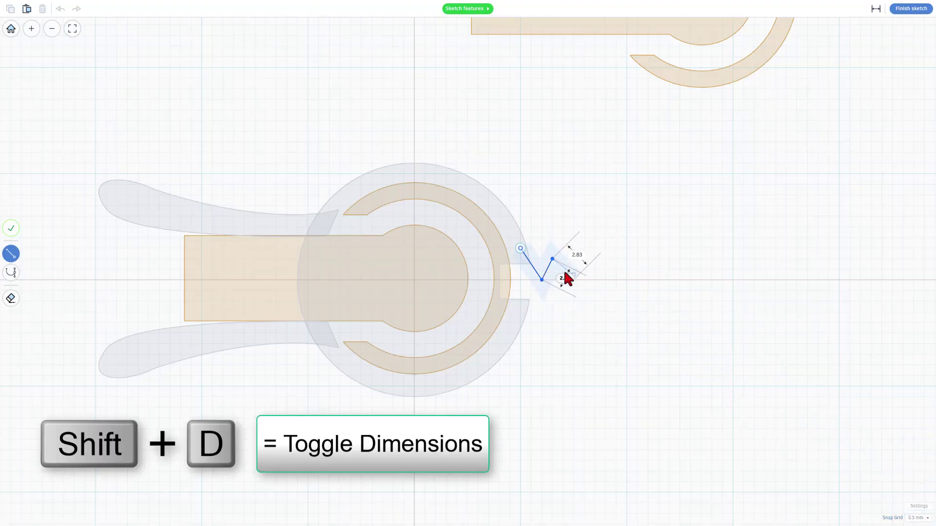
click(875, 8)
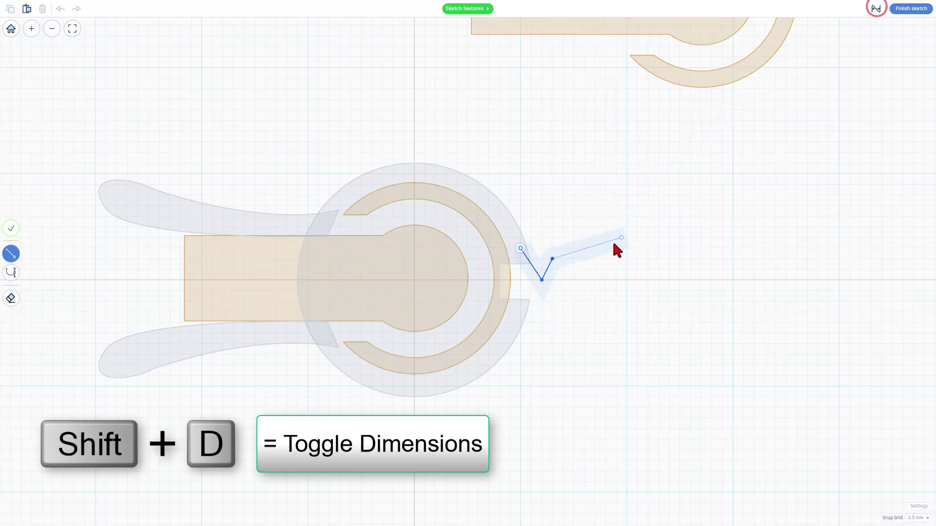
Add the remaining tooth peaks and valleys of the zigzag, extending right
click(562, 279)
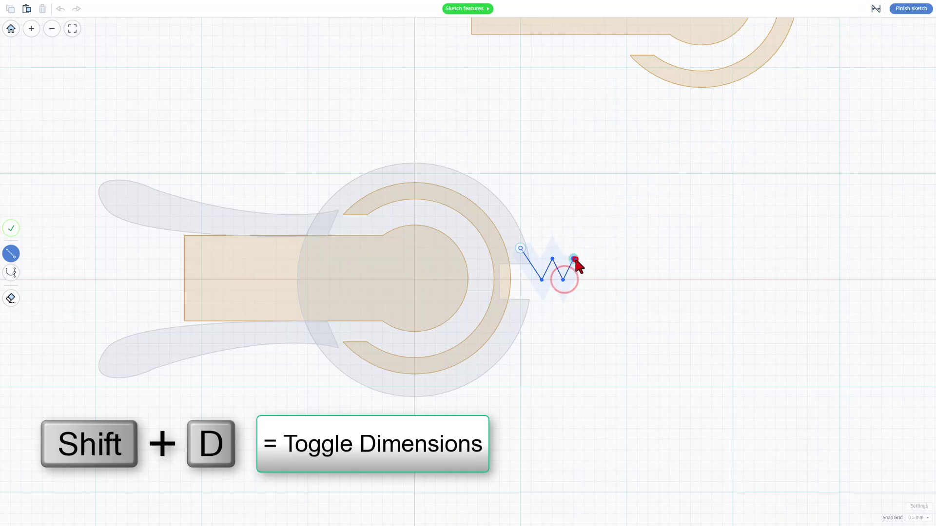
click(574, 259)
click(590, 280)
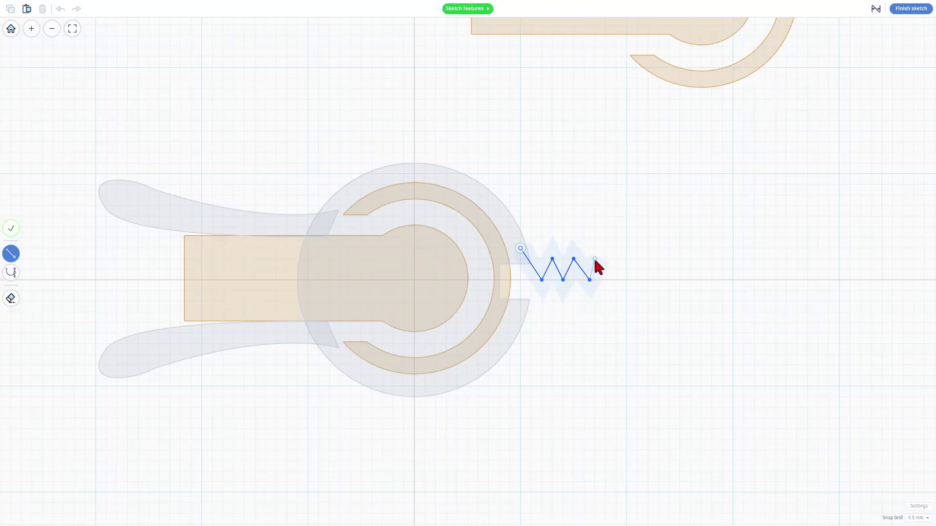
click(595, 261)
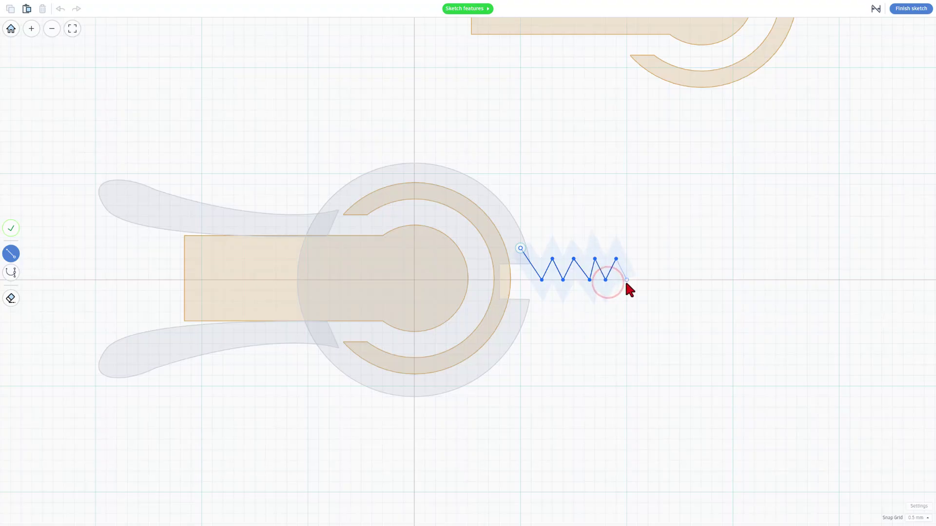
key(2)
click(627, 279)
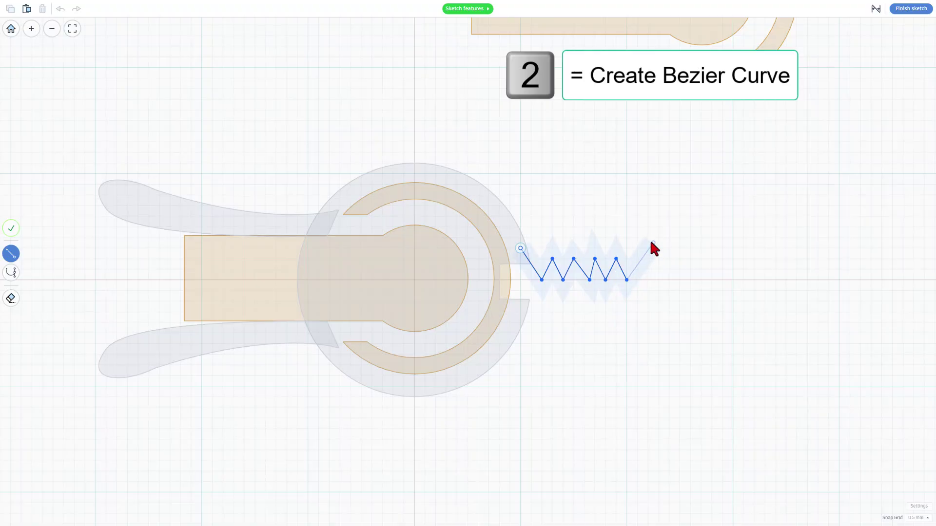
Add a curved rounded tip and close the zigzag back to its start point
key(2)
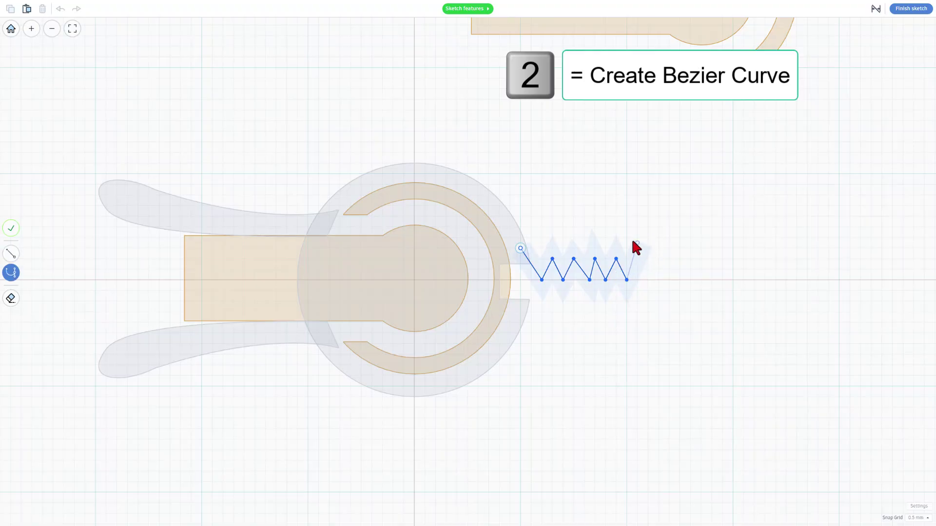
drag(627, 238, 559, 226)
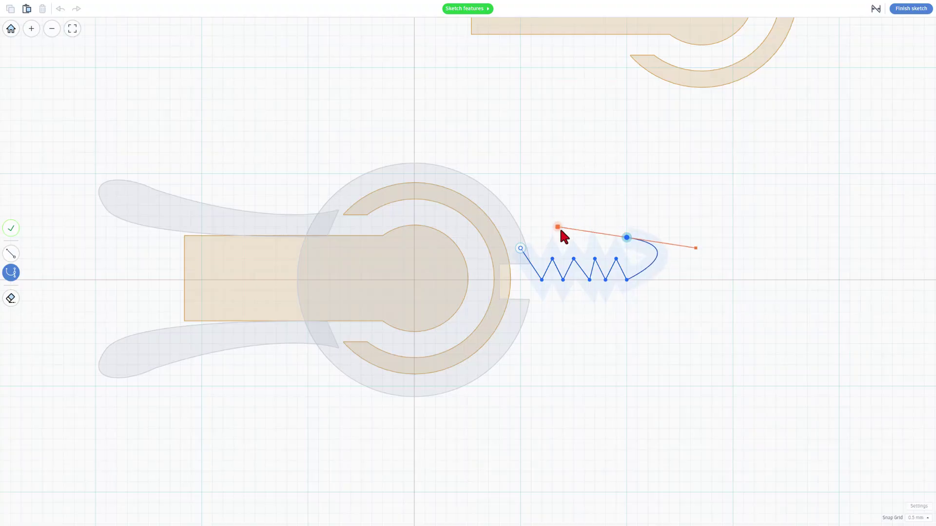
drag(559, 226, 580, 227)
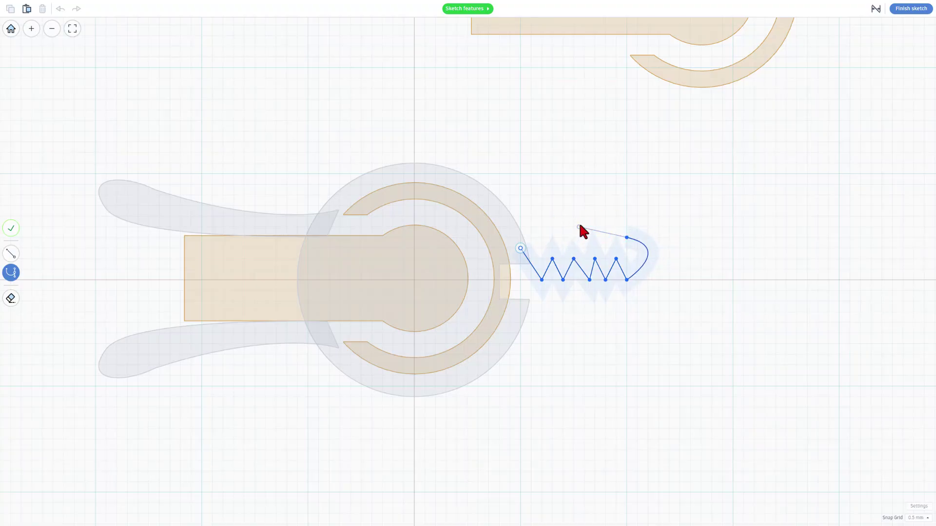
click(521, 248)
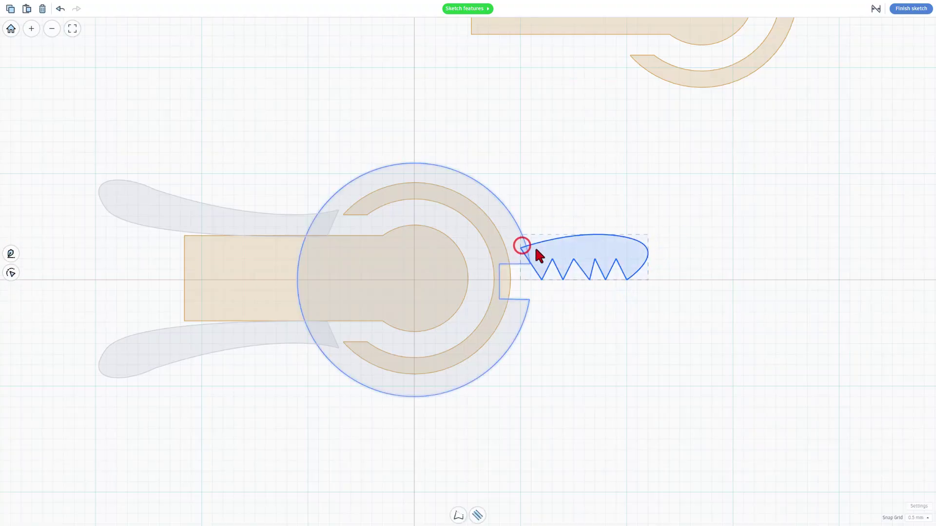
Lower the jaw's top-right vertex and convert its curved top edge to a straight line
double_click(604, 248)
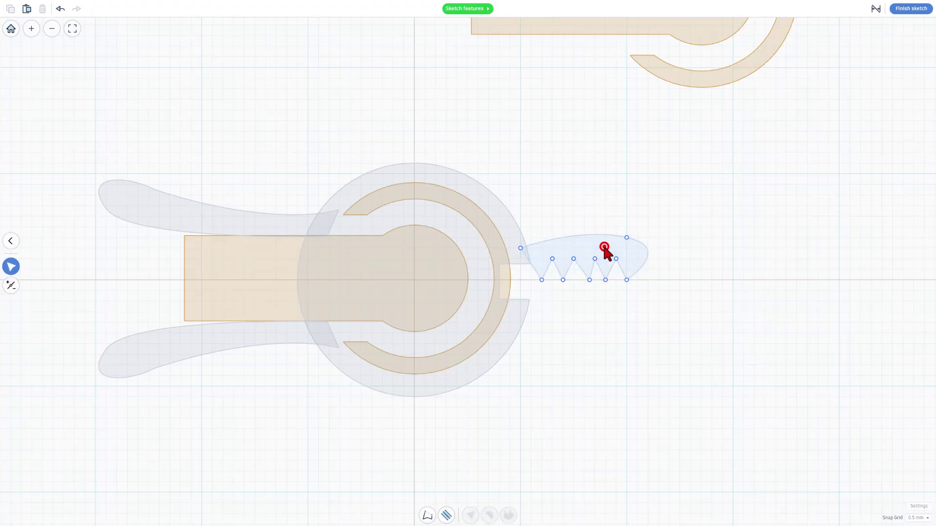
click(602, 241)
click(626, 238)
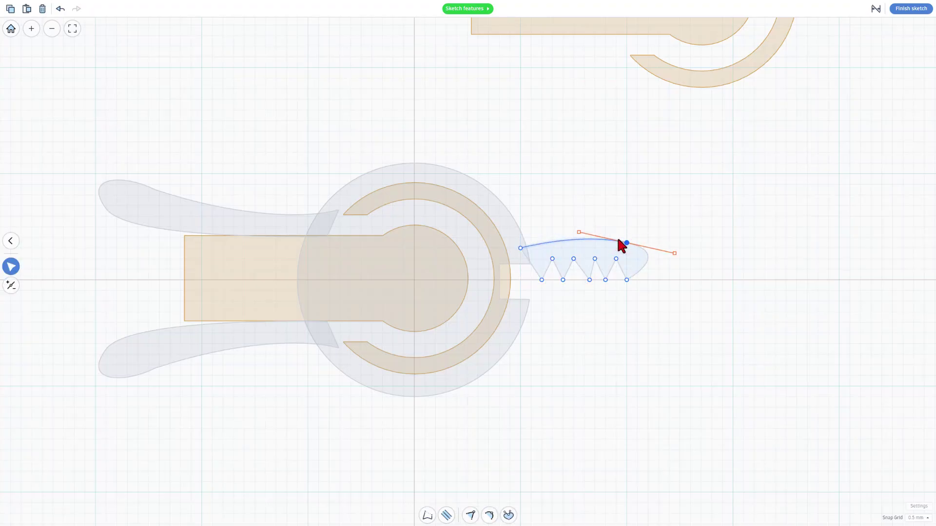
drag(621, 244, 612, 251)
key(1)
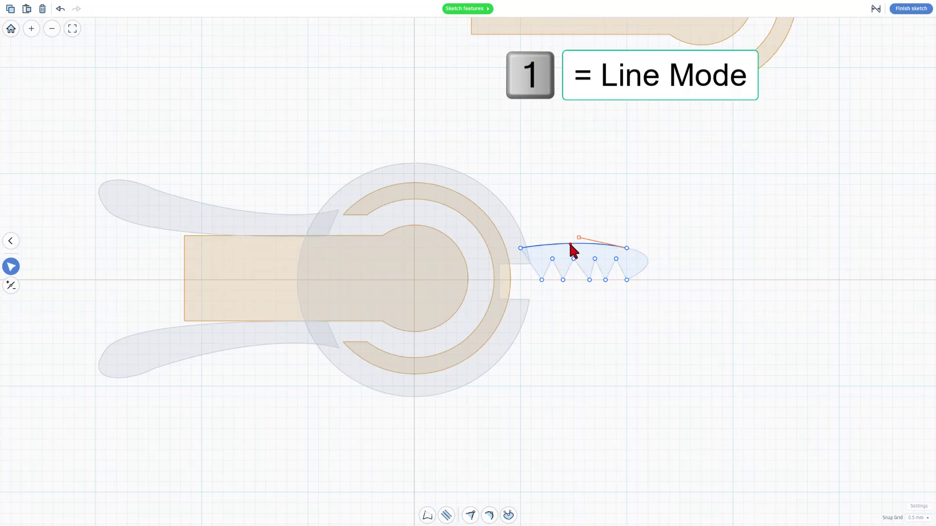
click(569, 244)
key(1)
click(647, 265)
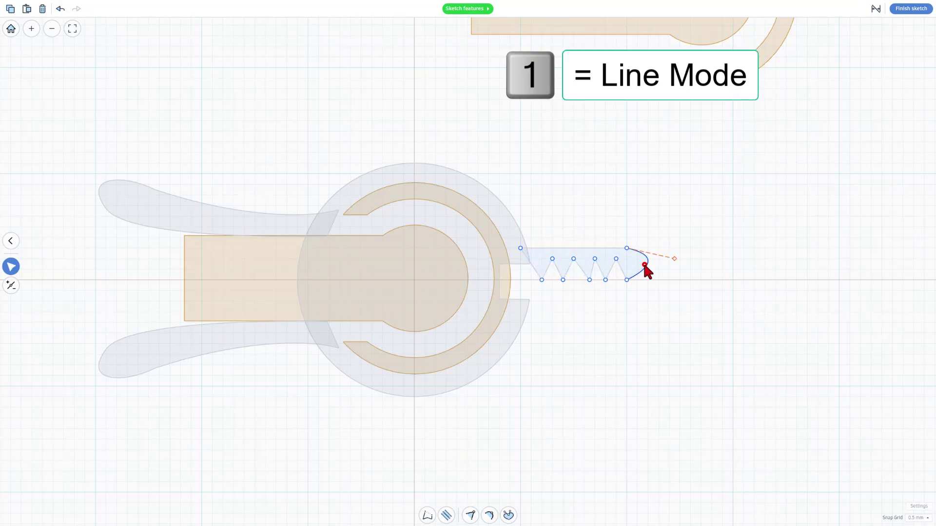
click(673, 261)
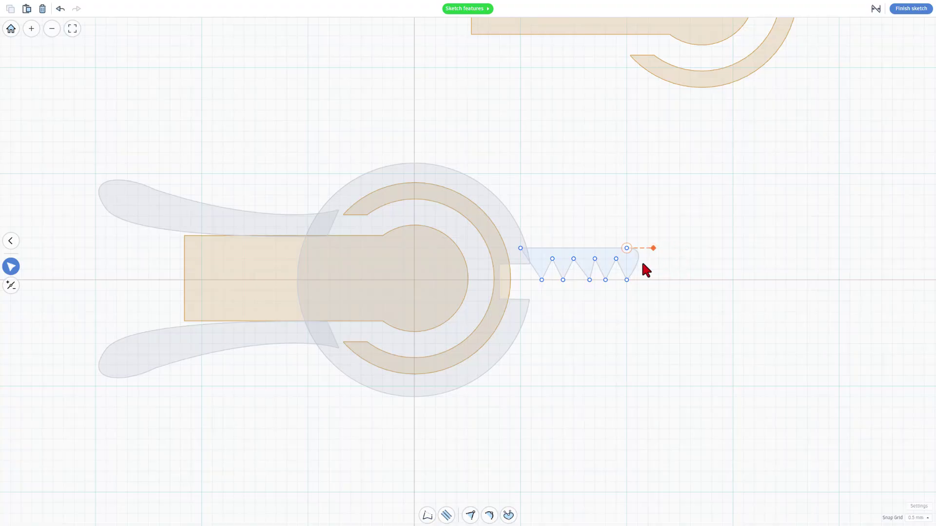
click(639, 278)
click(547, 250)
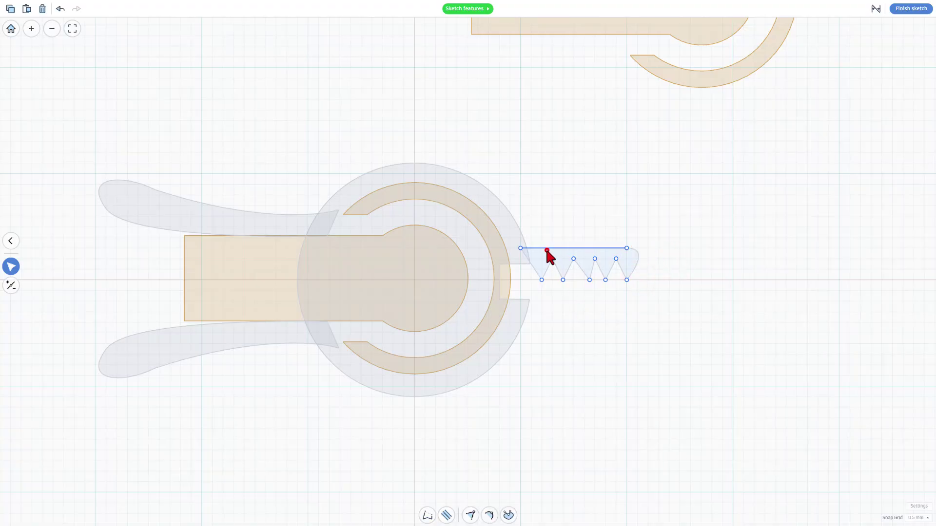
Paste a copy of the jaw, nudge it left, and flip it with a negative height
key(shift+d)
click(723, 279)
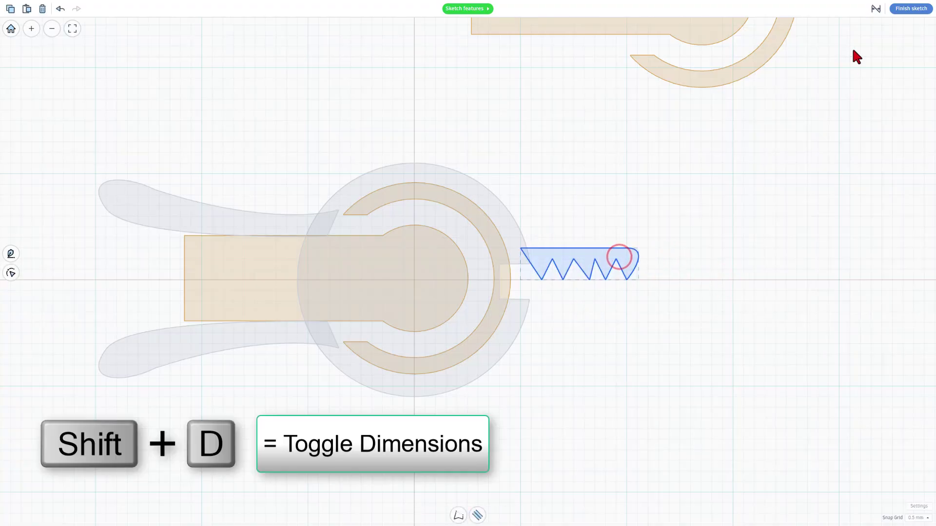
click(741, 198)
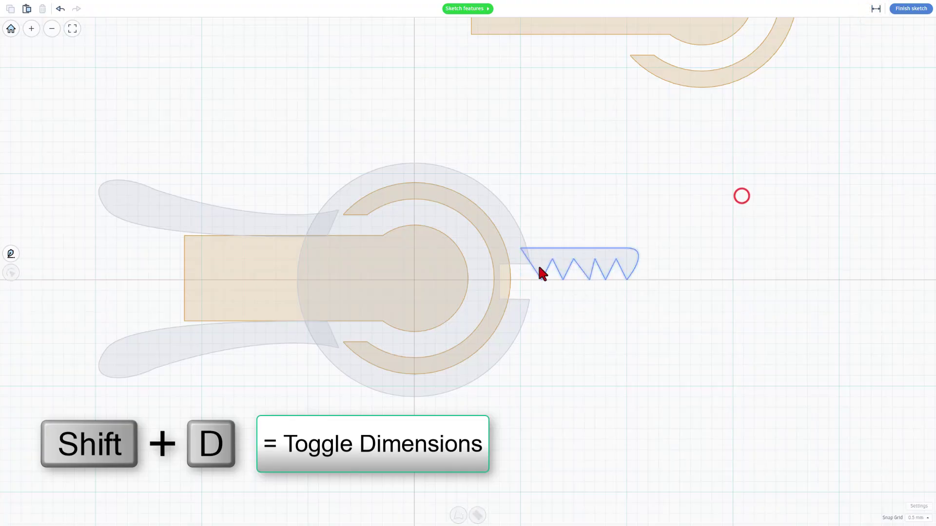
click(554, 263)
key(ctrl+c)
key(ctrl+v)
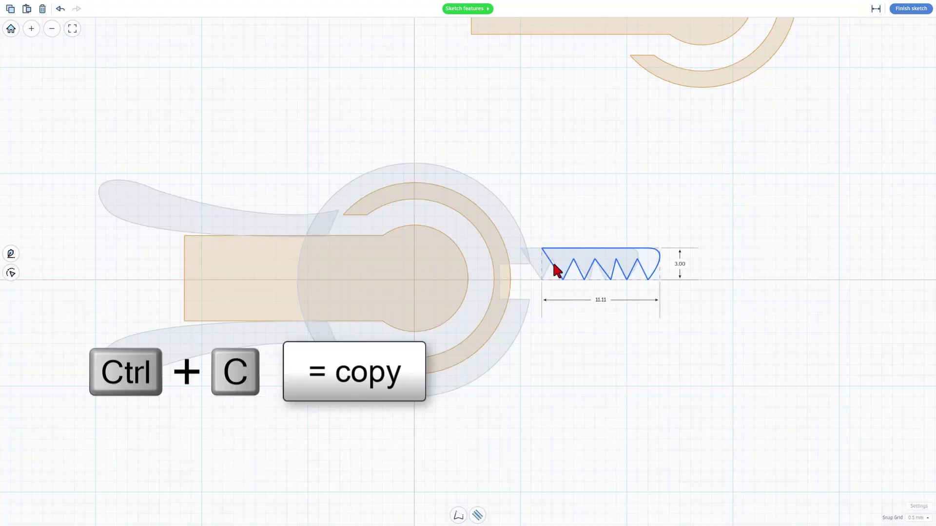
key(Left)
key(Left)
key(Left)
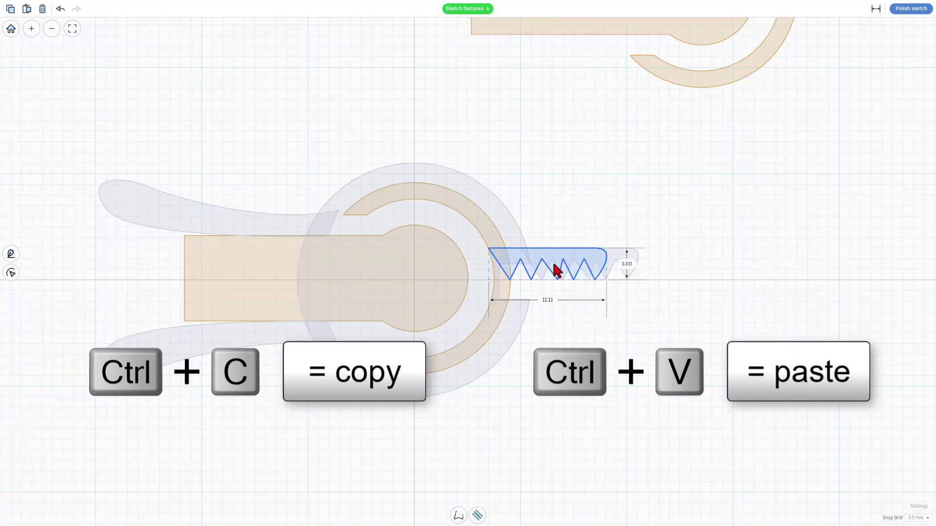
key(Left)
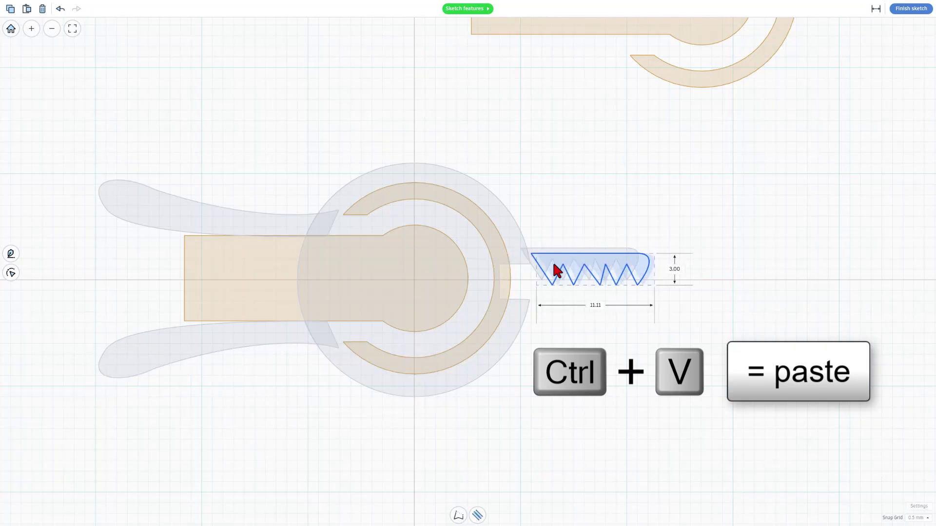
key(Left)
key(Left)
key(Left)
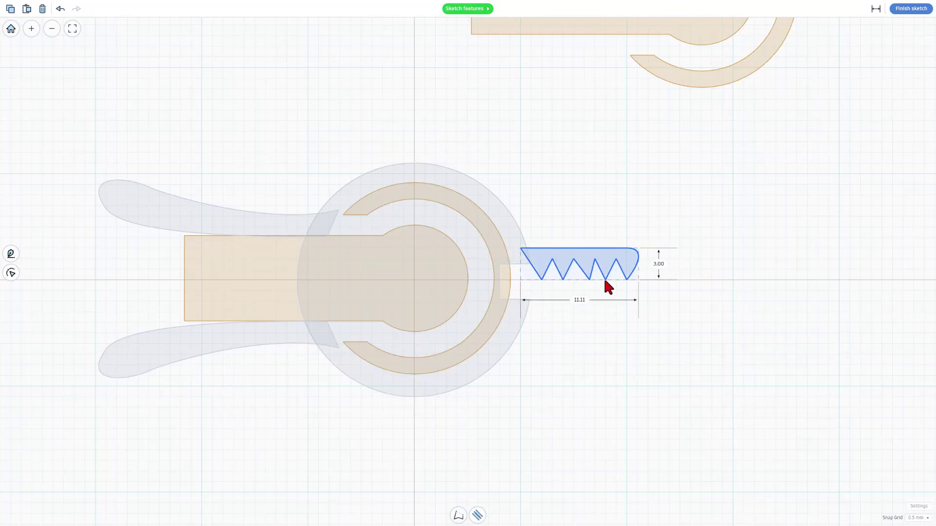
click(656, 265)
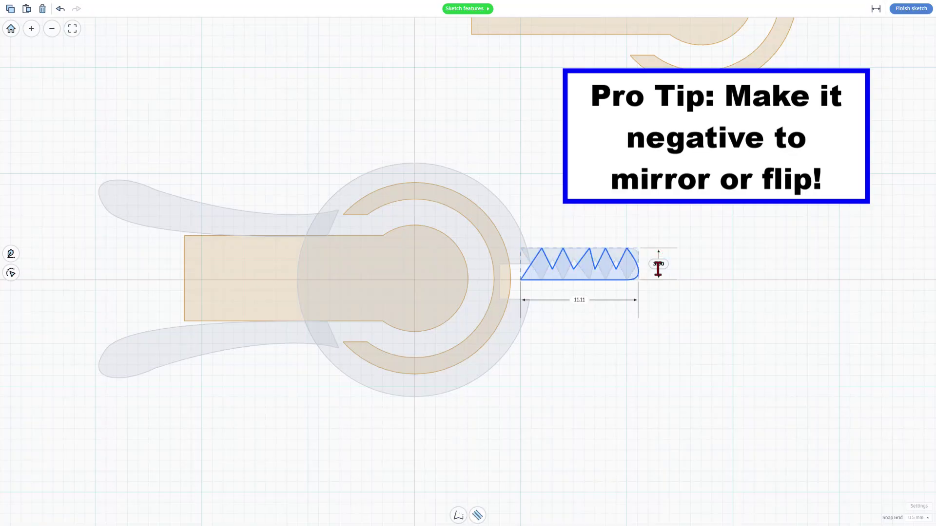
text(-3)
key(Return)
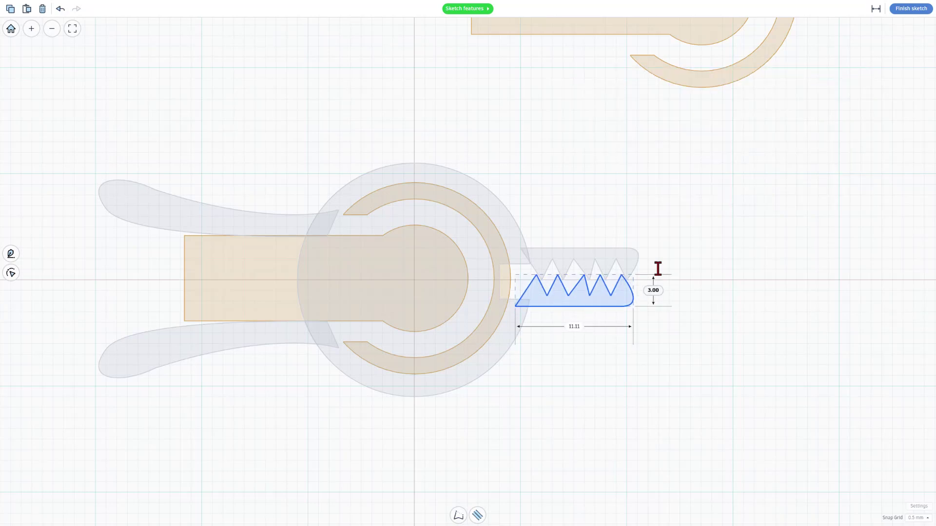
Select the jaw shapes and undo two stray edits to the upper jaw
click(578, 300)
click(578, 276)
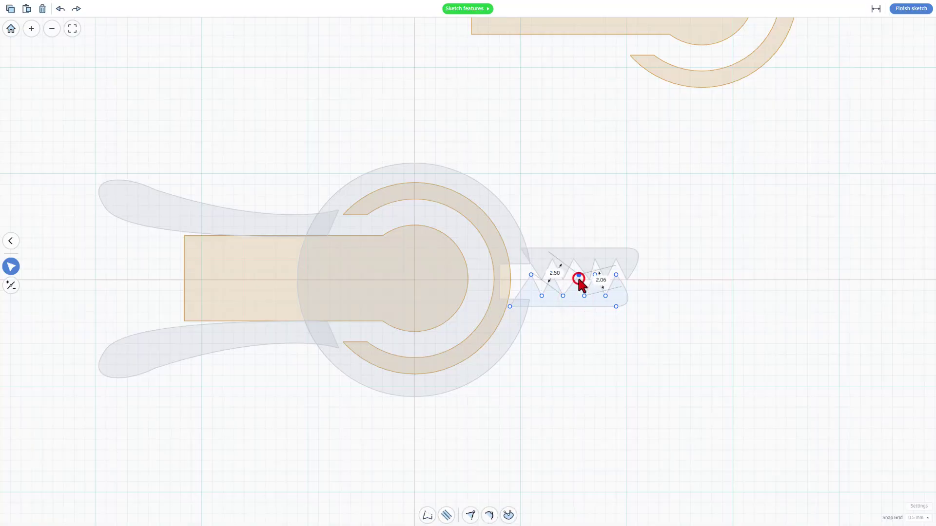
click(573, 296)
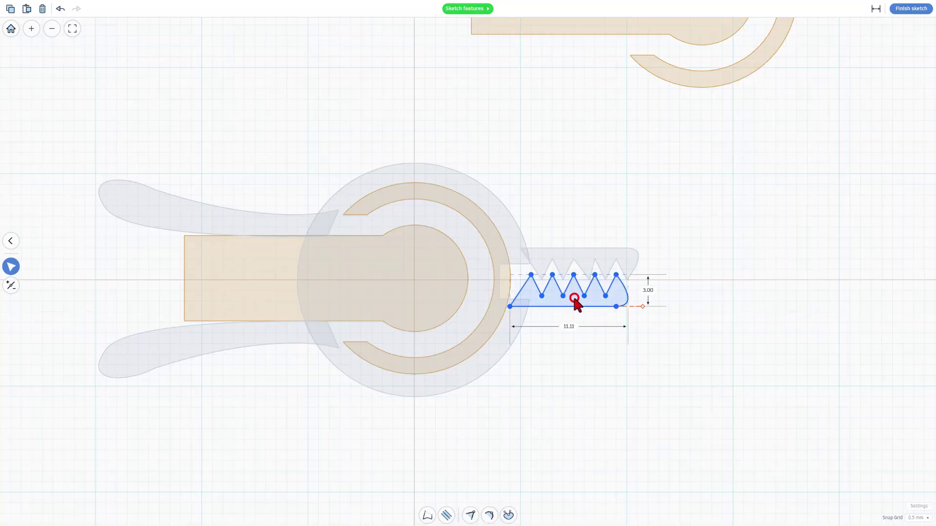
click(588, 261)
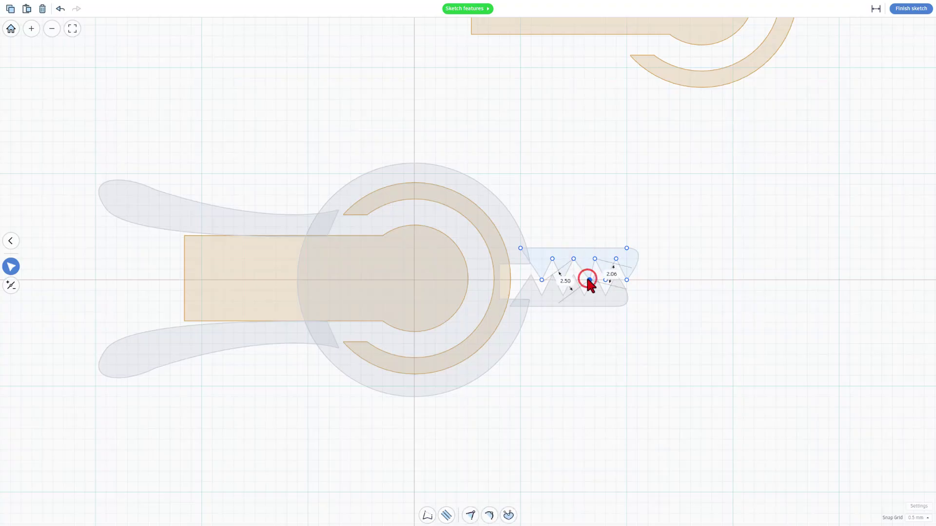
click(606, 327)
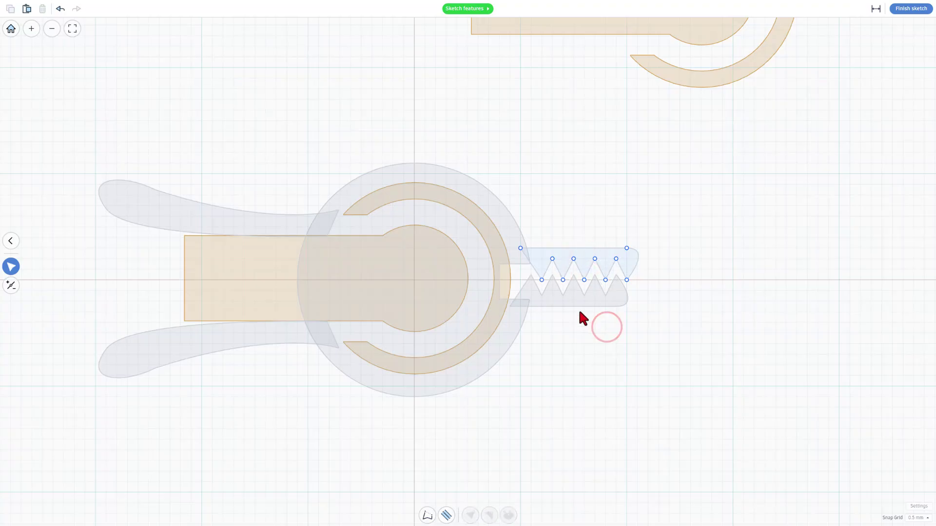
click(582, 260)
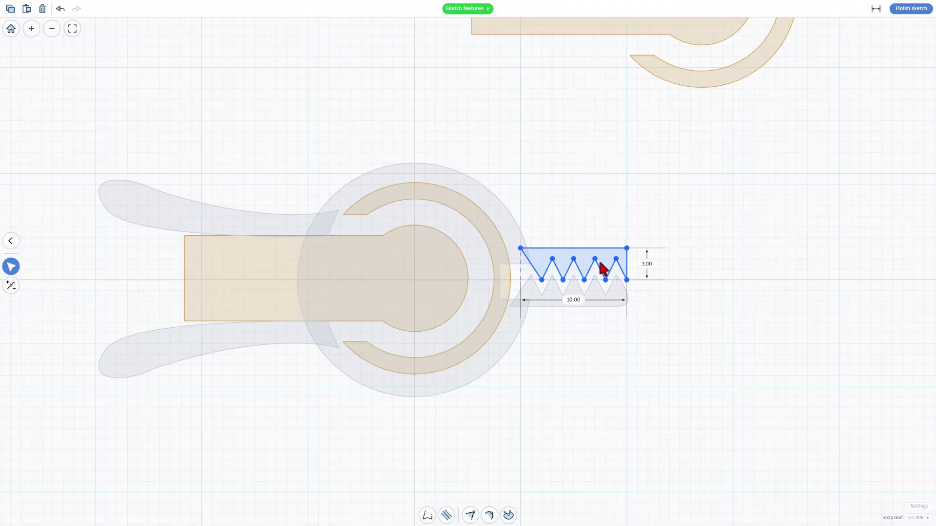
key(ctrl+z)
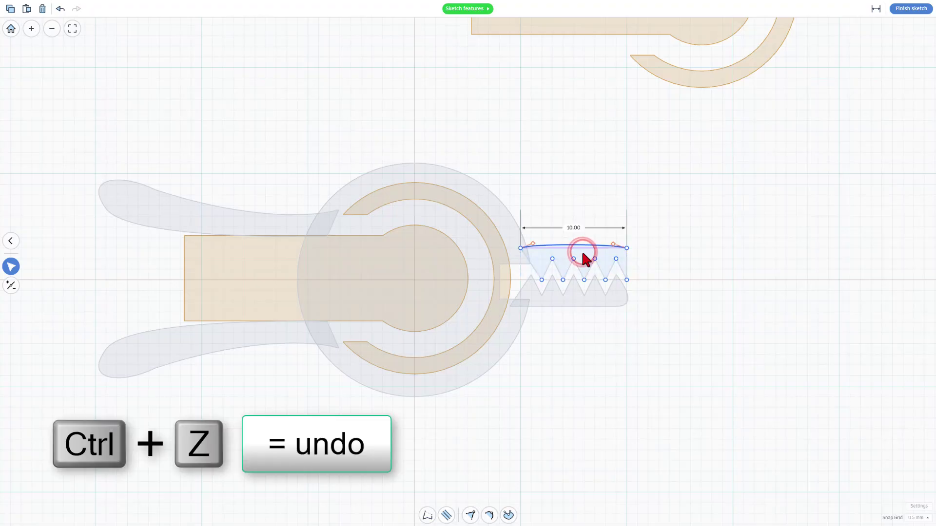
key(ctrl+z)
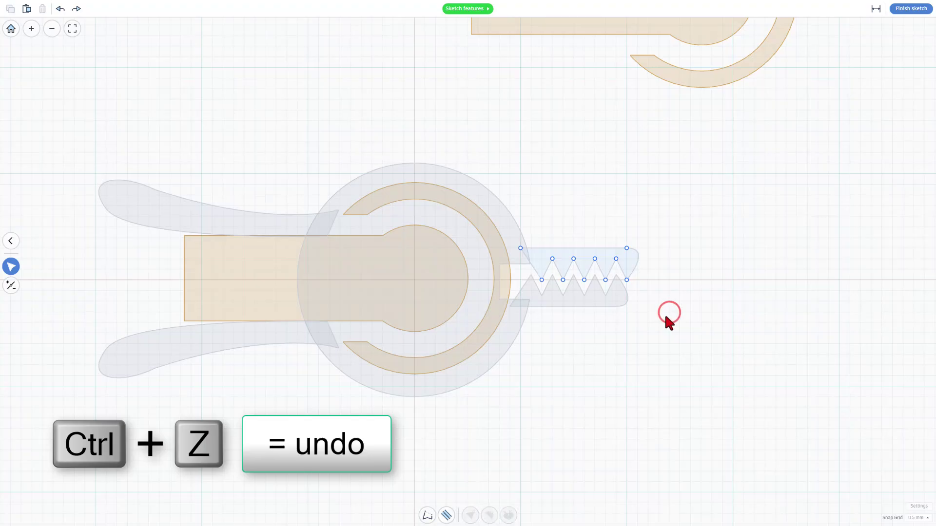
Nudge the lower jaw down and widen the curve of its rounded tip
click(683, 303)
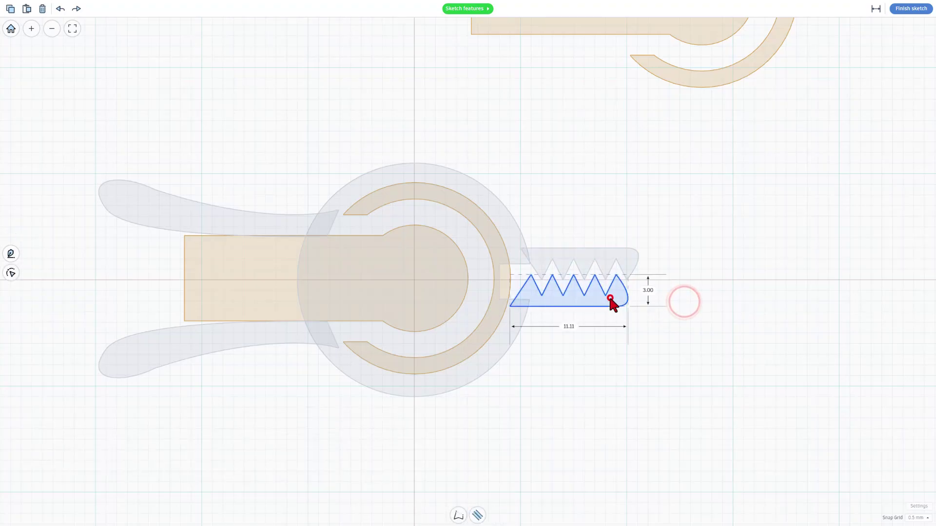
key(Down)
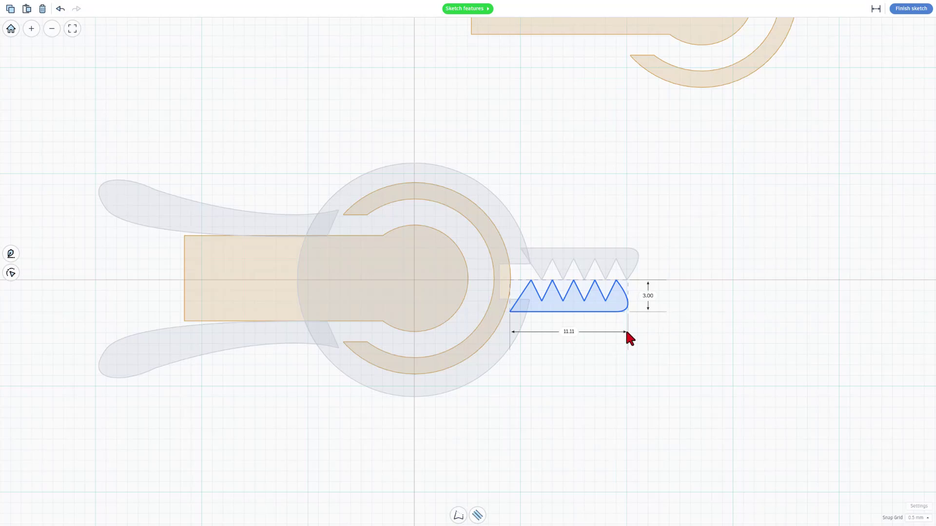
click(622, 296)
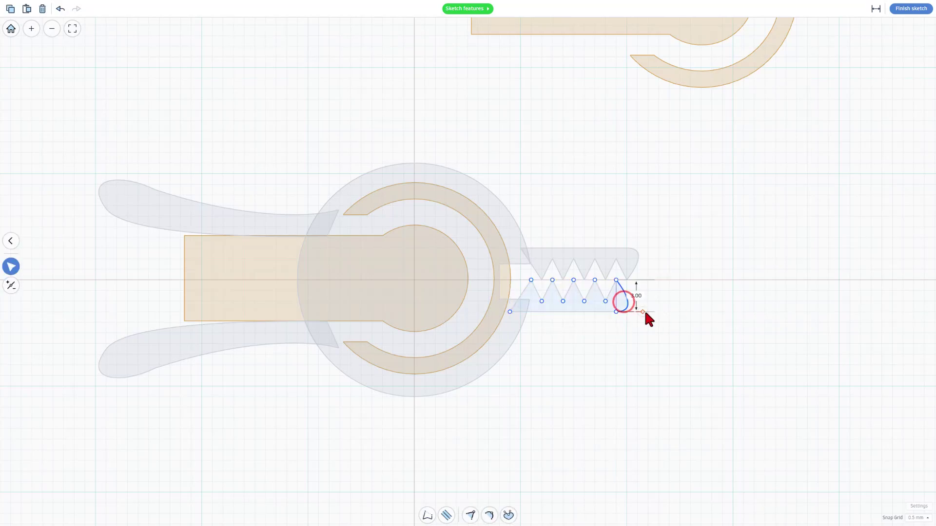
drag(660, 313, 666, 316)
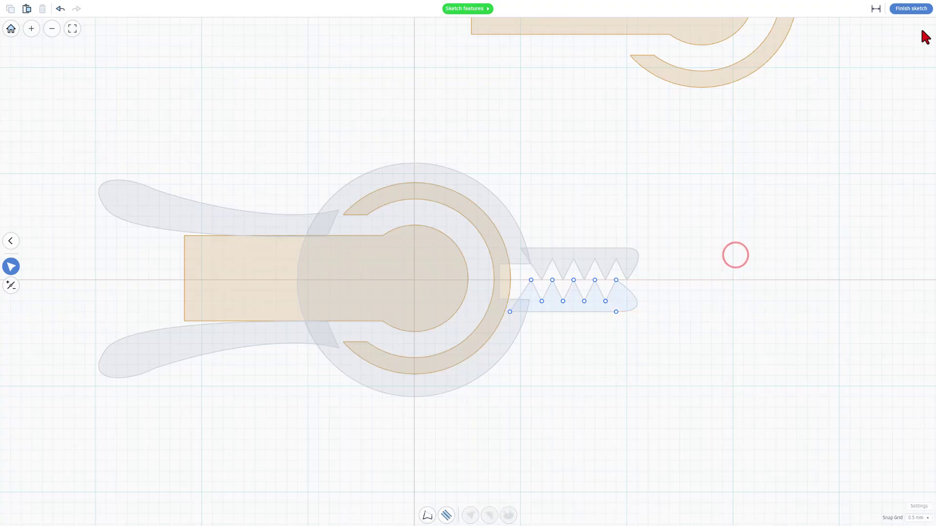
Finish the sketch and raise the hole box between the arms above 7 mm tall
click(906, 15)
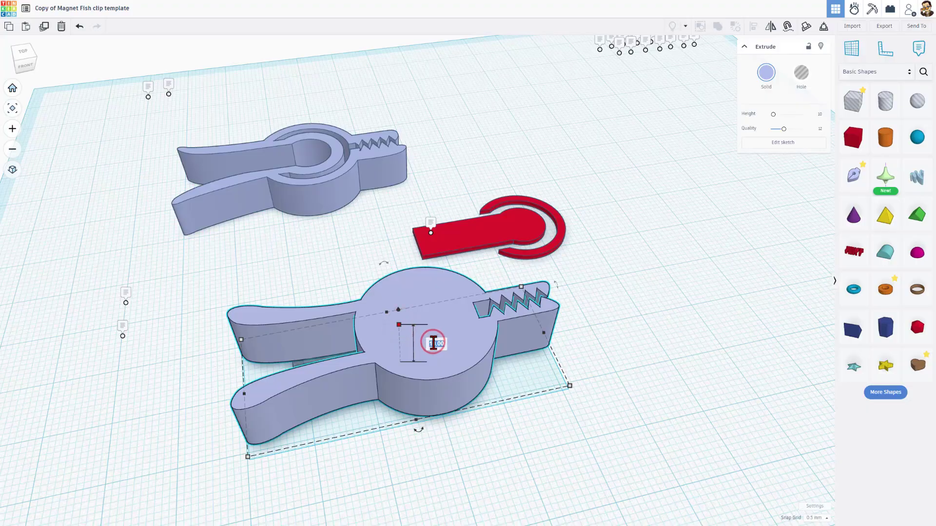
key(Return)
mouse_move(303, 415)
right_down()
mouse_move(379, 424)
mouse_move(370, 391)
right_up()
click(367, 389)
drag(416, 371, 429, 344)
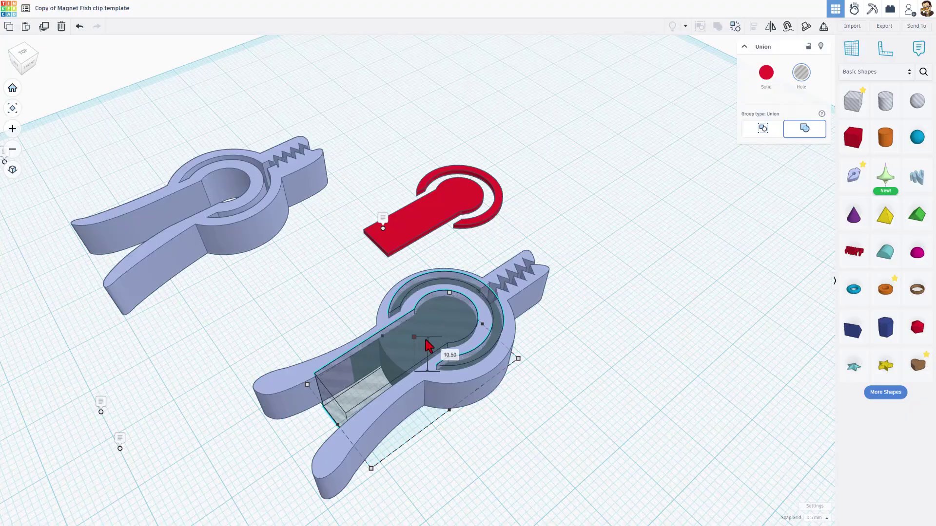
mouse_move(474, 368)
right_down()
mouse_move(417, 408)
mouse_move(297, 309)
right_up()
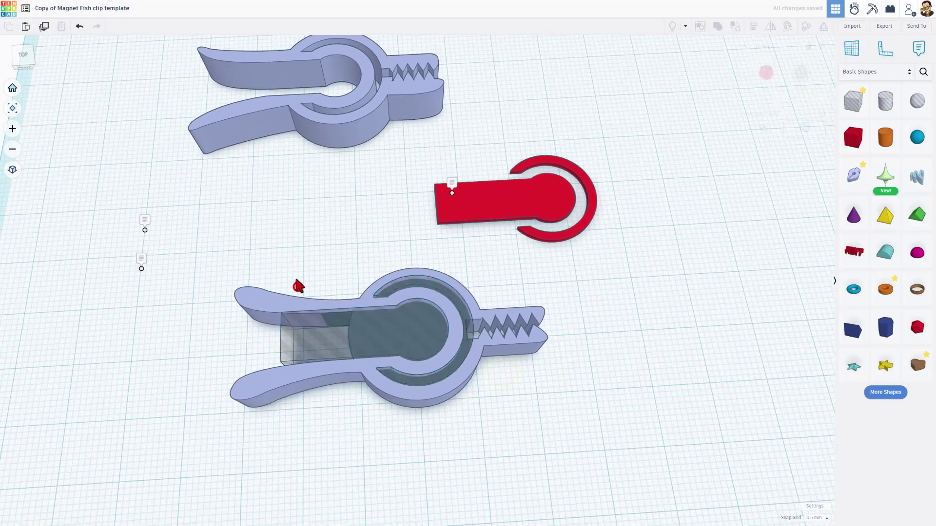
Group the clip and hole box into one union and drop it onto the workplane
drag(294, 275, 357, 388)
drag(415, 421, 413, 419)
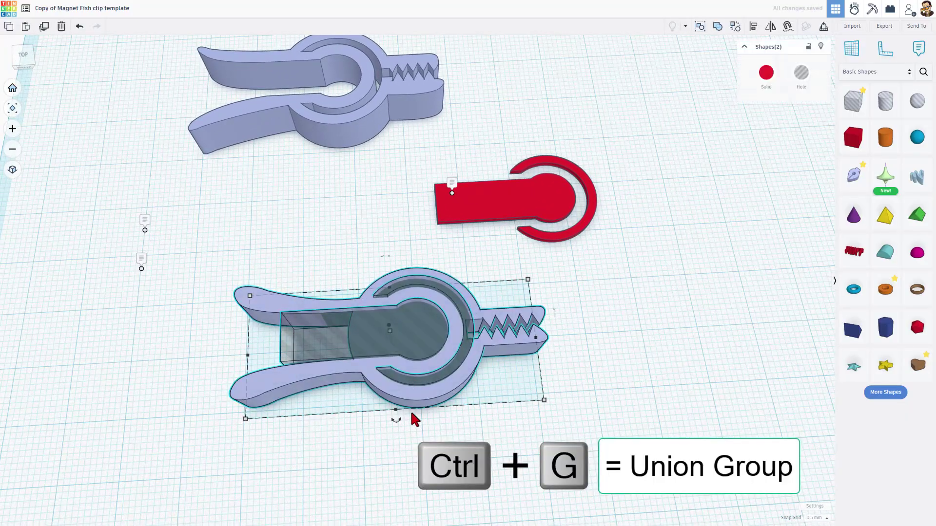
key(ctrl+g)
mouse_move(477, 391)
right_down()
mouse_move(517, 371)
mouse_move(521, 352)
mouse_move(408, 383)
right_up()
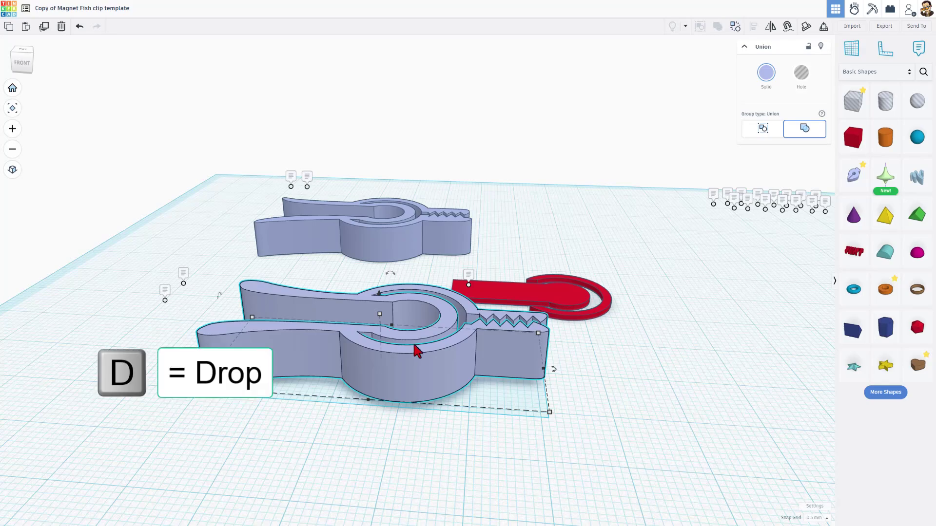
click(405, 364)
key(d)
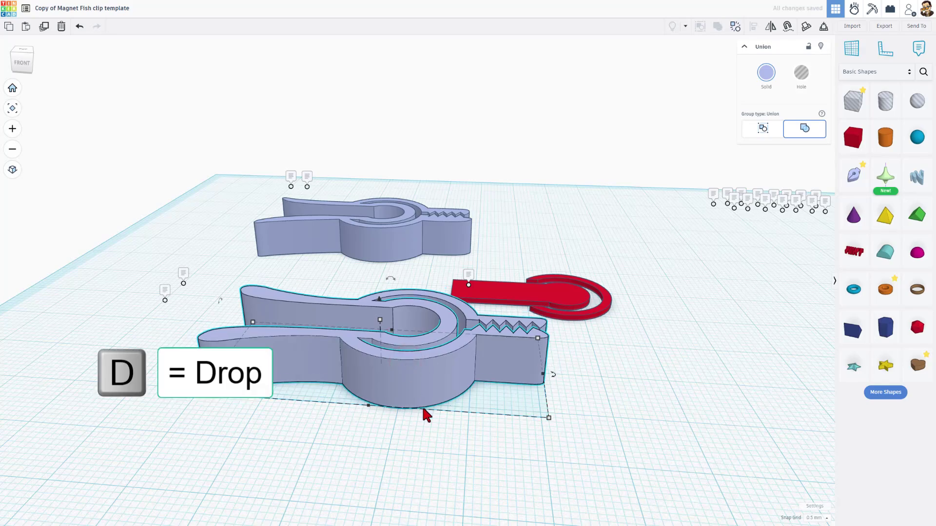
right_drag(425, 412, 453, 393)
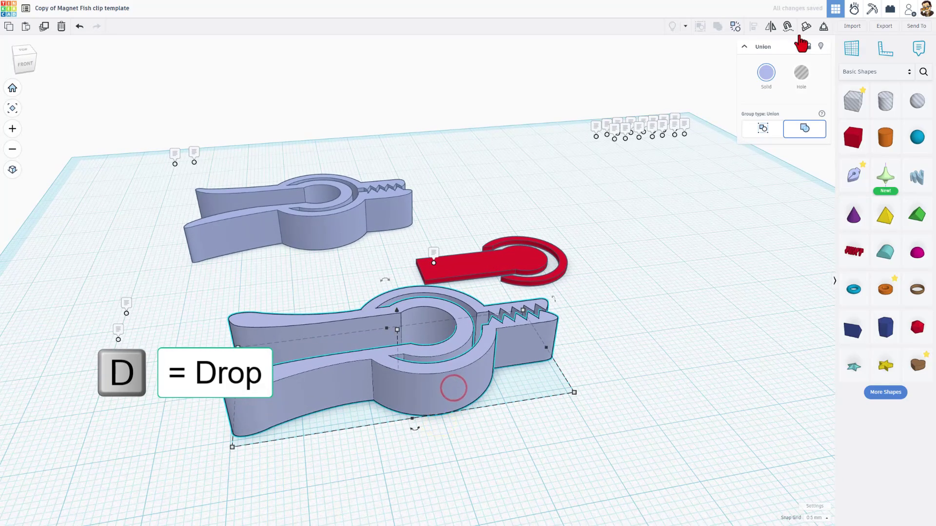
click(884, 28)
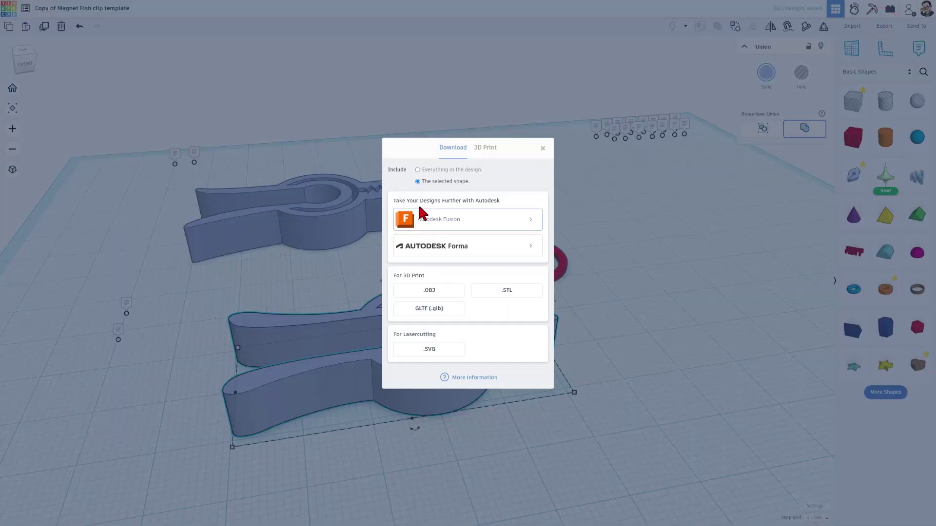
Download the selected clip as STL, saving it under the name 'new clip'
click(503, 292)
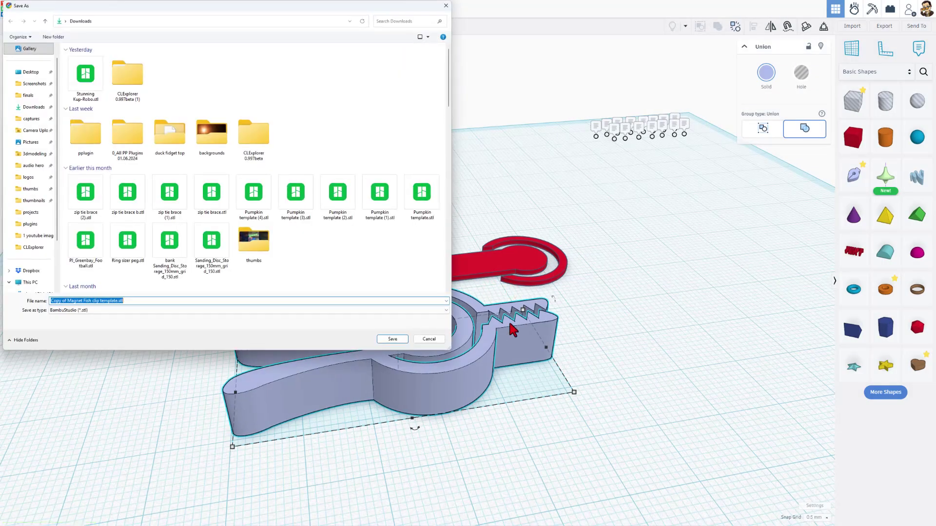
triple_click(87, 301)
text(new clip)
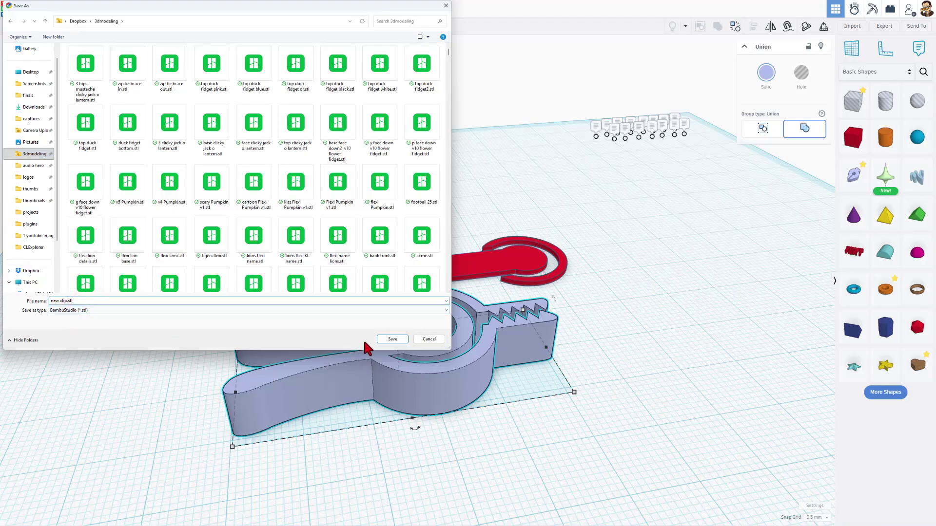
click(390, 339)
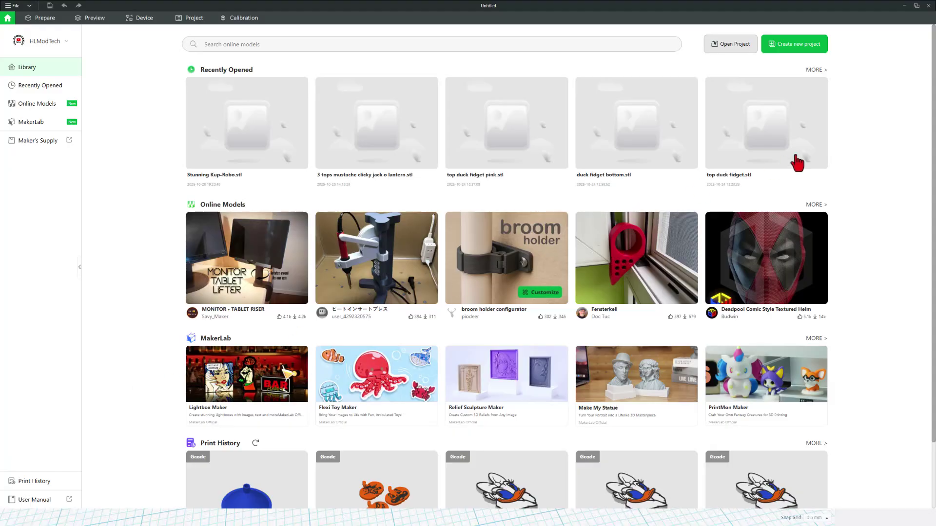
Import new clip.stl into a new project, slice it (15m14s, 3.03 g), and open print sending
click(805, 59)
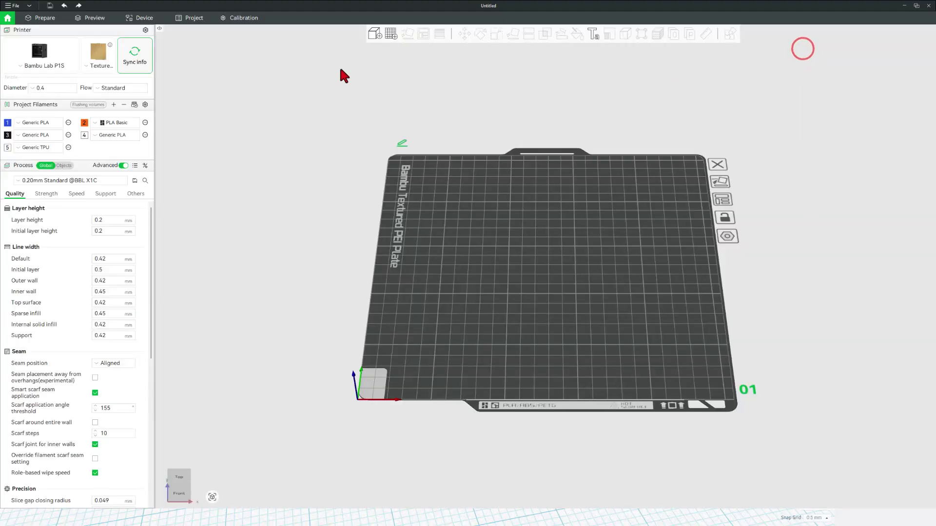
click(375, 34)
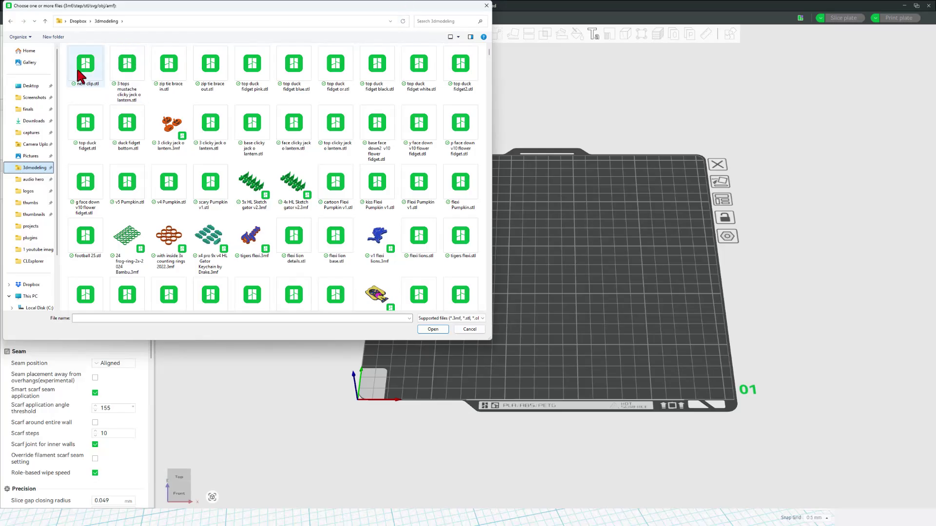
click(431, 330)
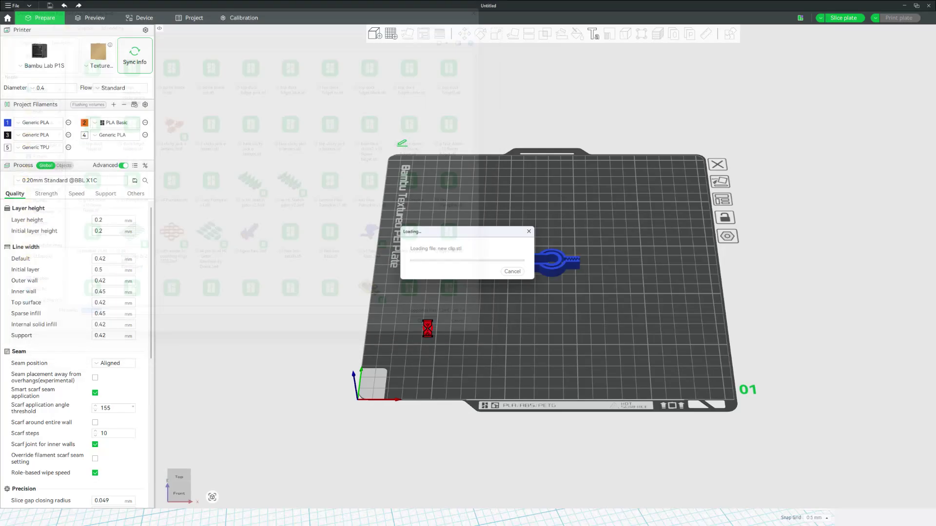
key(0)
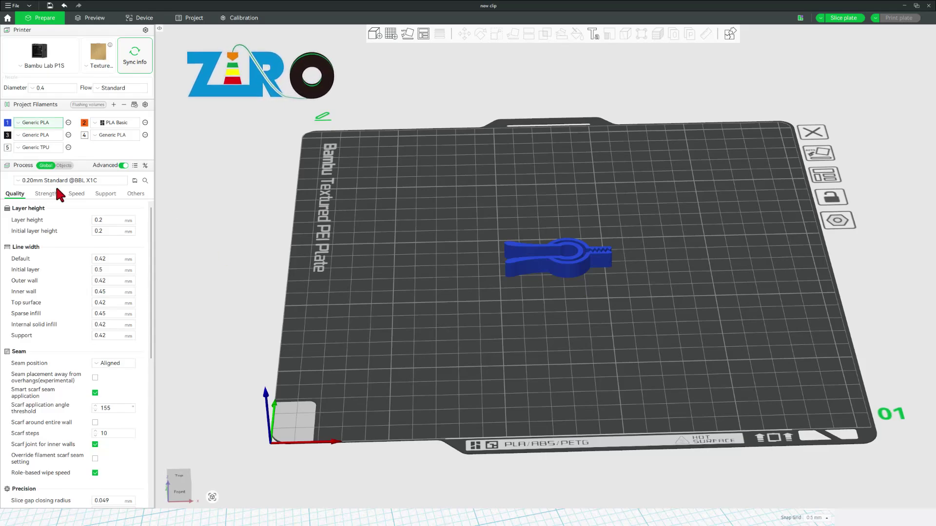
click(837, 20)
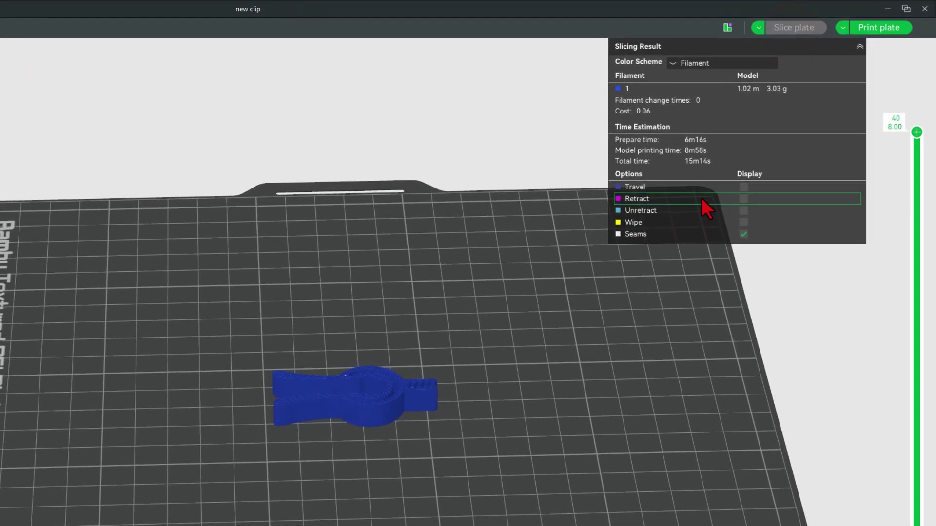
click(868, 28)
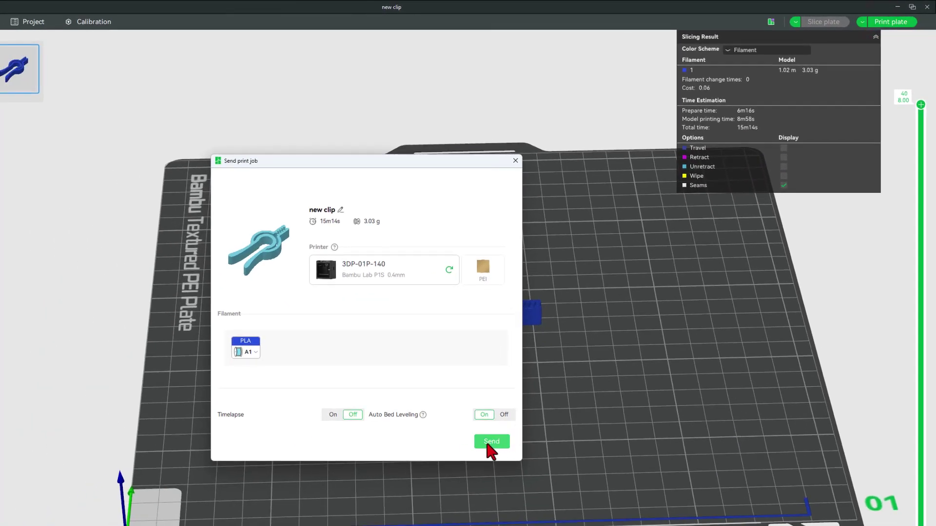